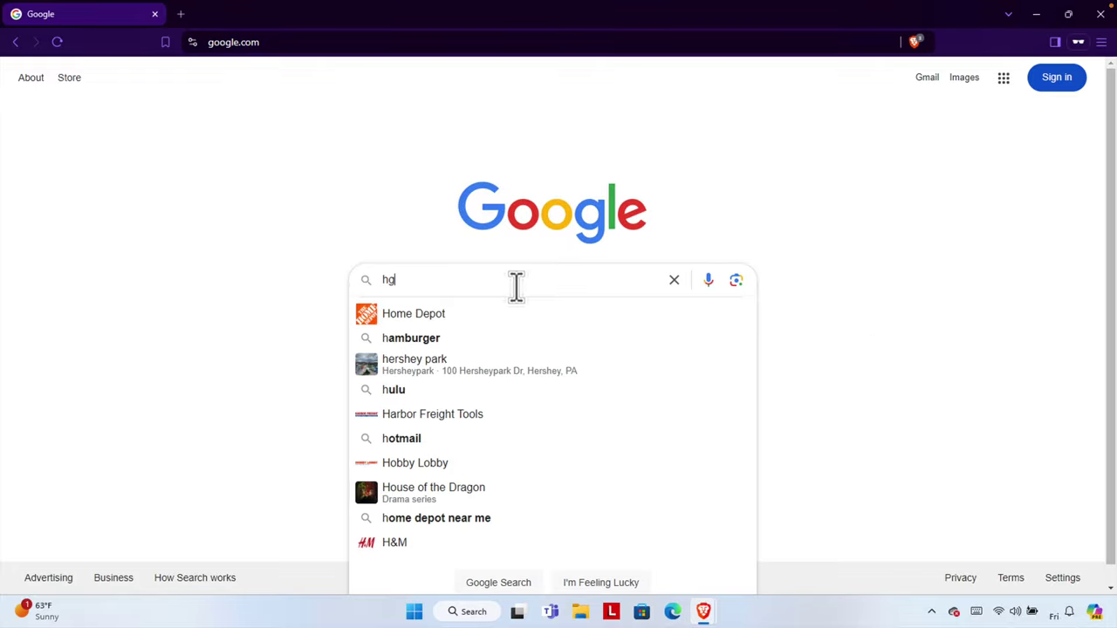
- Correct the Google query to 'hugo', search it, and dismiss the suggestions list
key(BackSpace)
text(ugo)
key(Return)
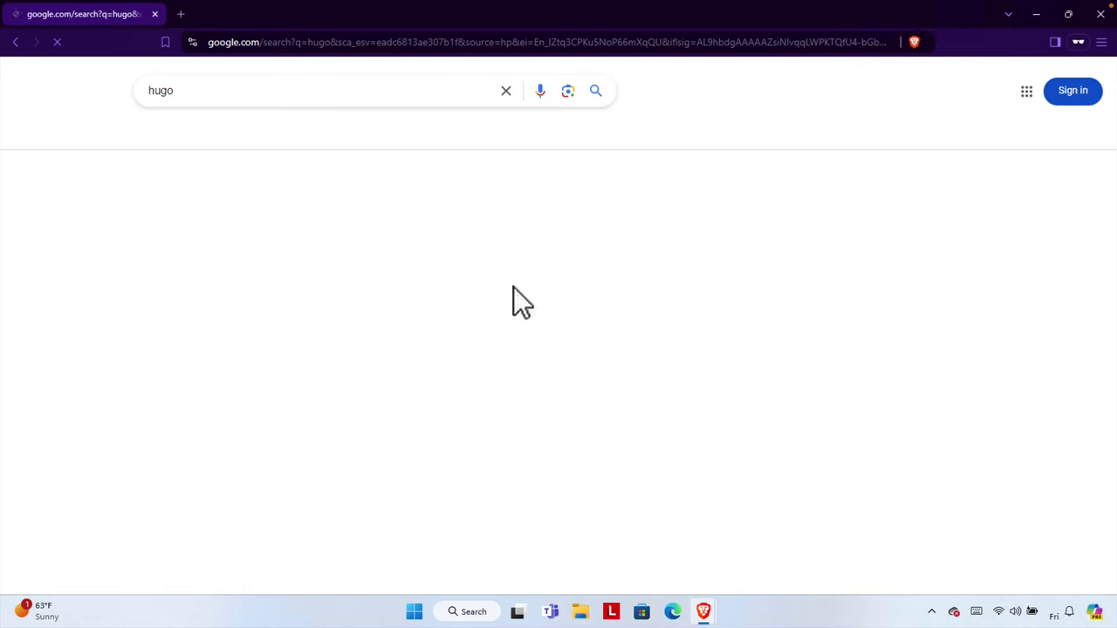
click(239, 91)
click(75, 375)
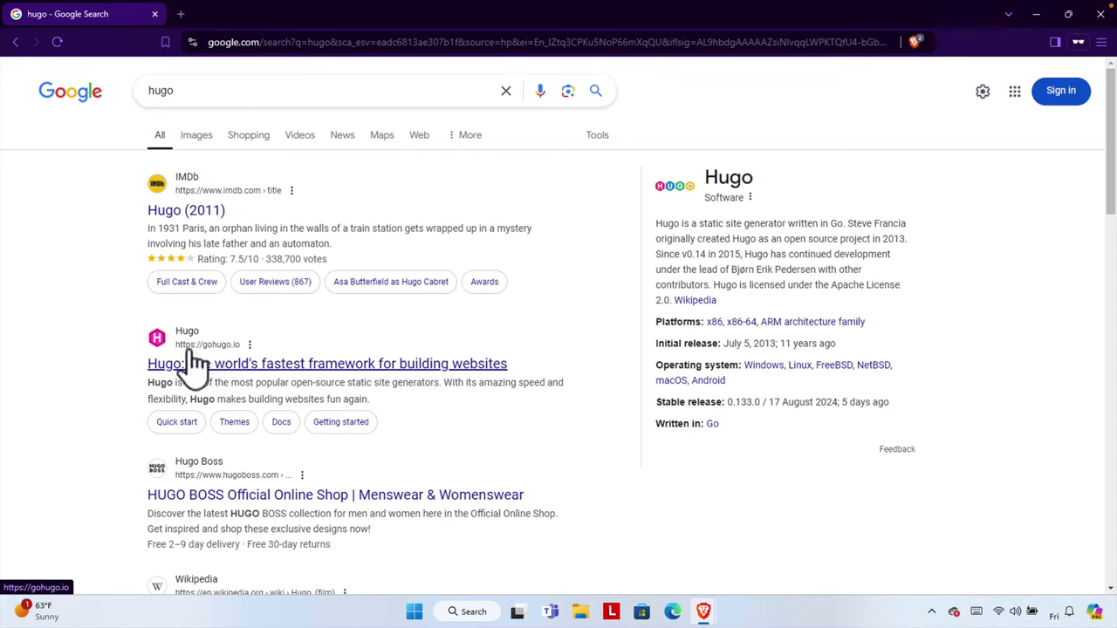
- On gohugo.io, go through Quick Start to Installation > Windows and scroll to Prebuilt binaries
click(267, 368)
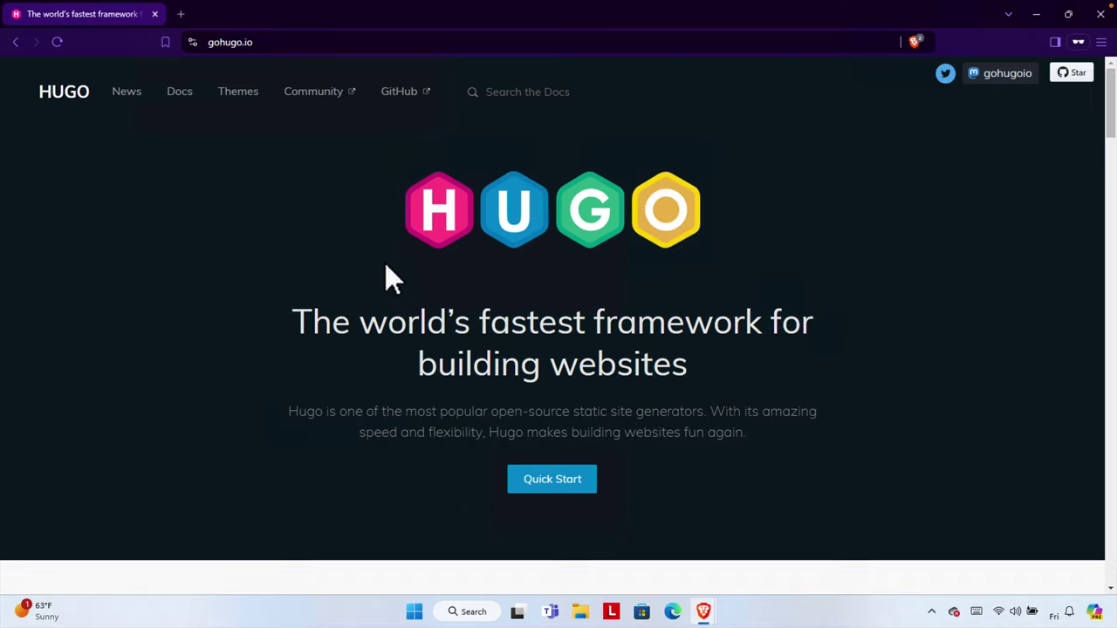
click(565, 483)
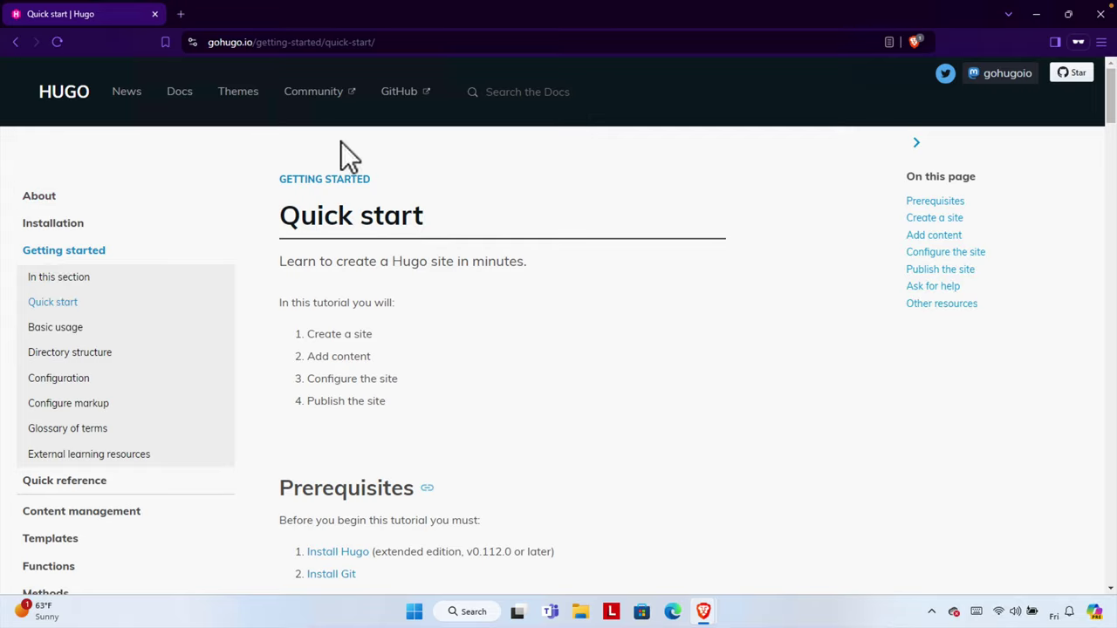
click(79, 225)
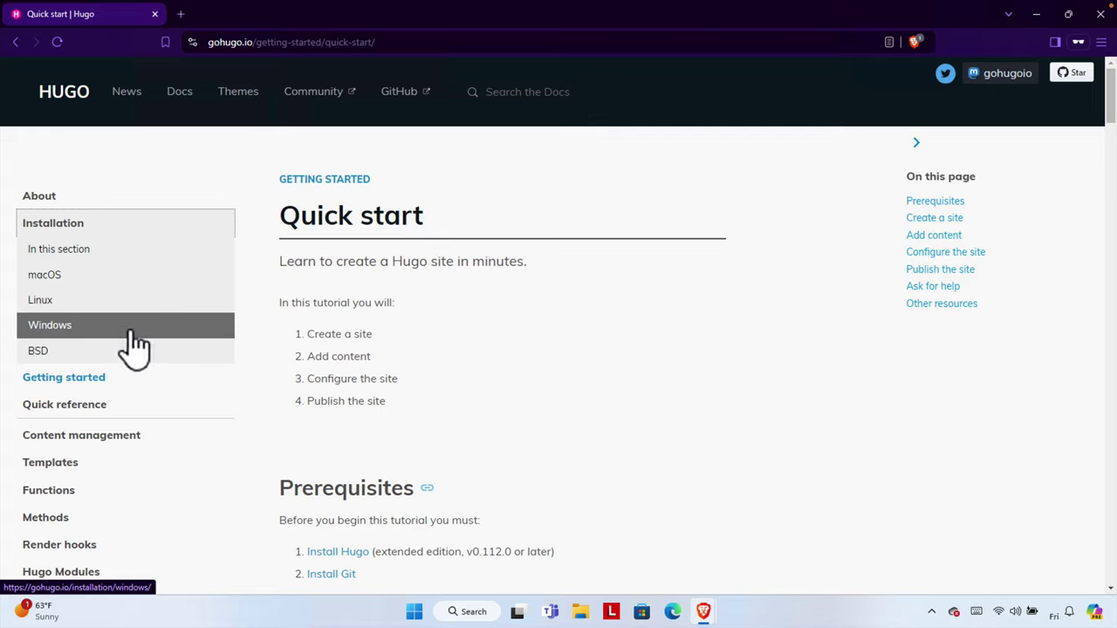
click(69, 324)
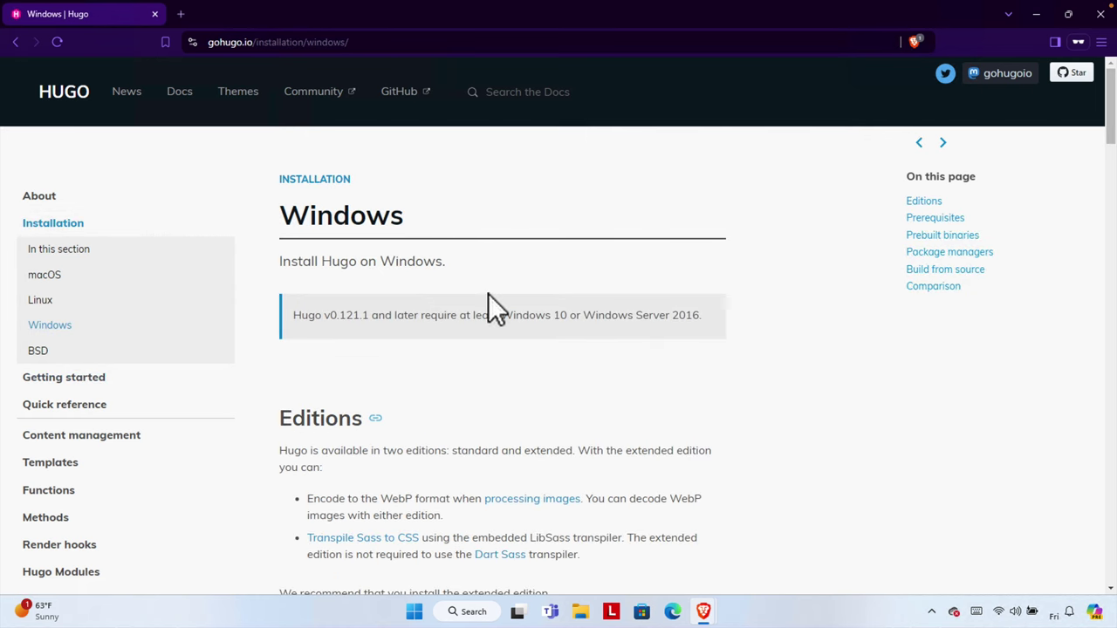
scroll(486, 373, down, 2)
scroll(466, 398, down, 2)
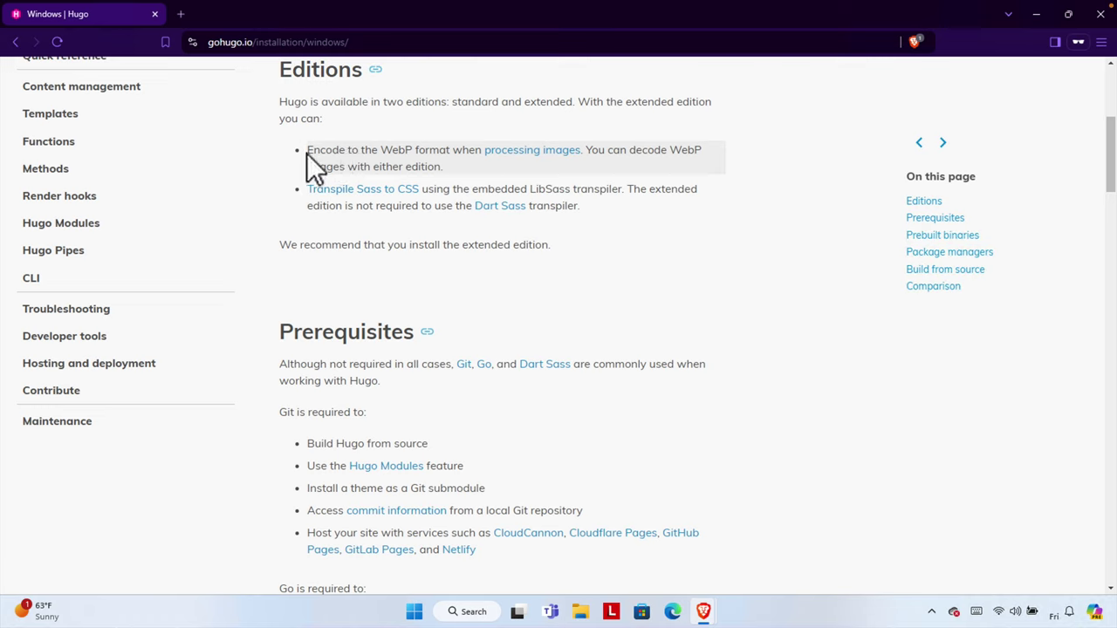
scroll(362, 288, down, 6)
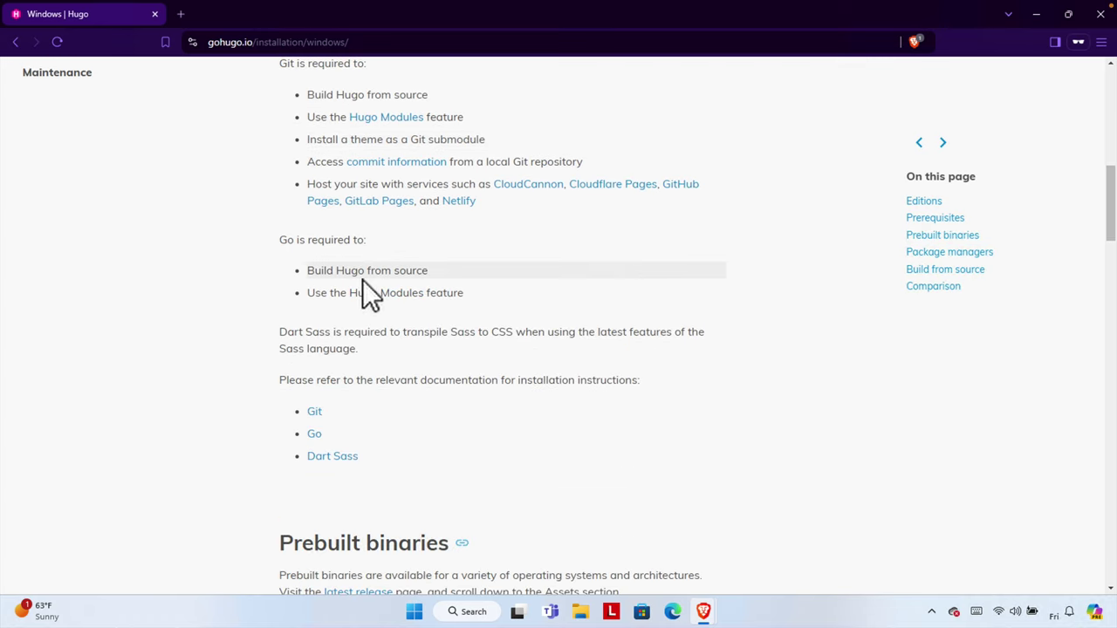
scroll(392, 288, down, 2)
- Scroll the GitHub v0.133.0 release page down to its Assets download list
drag(280, 197, 450, 197)
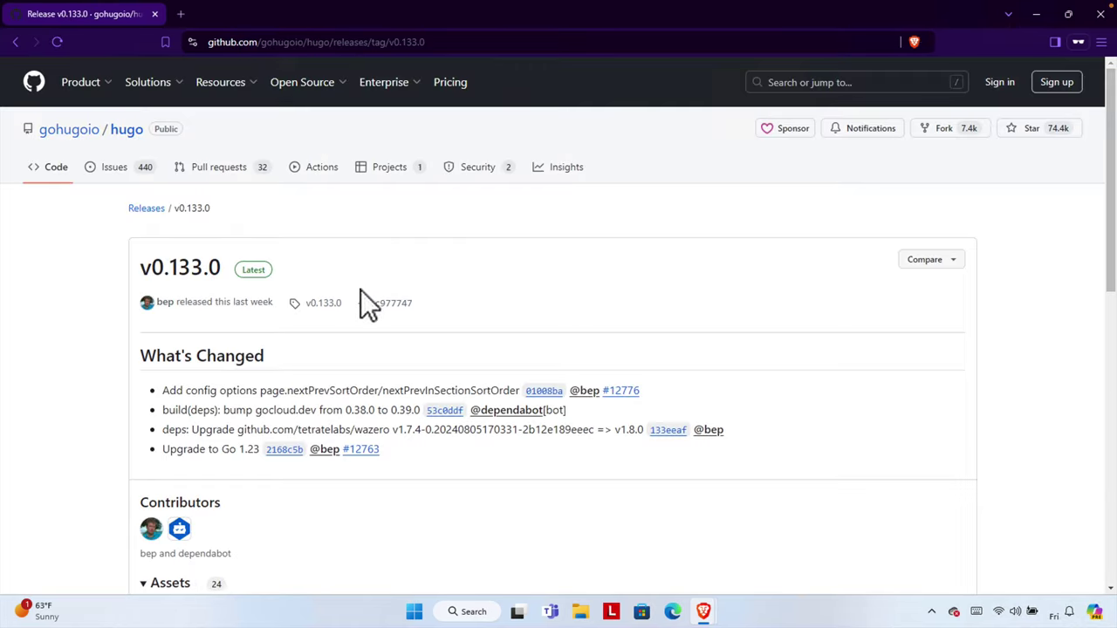
scroll(402, 381, down, 4)
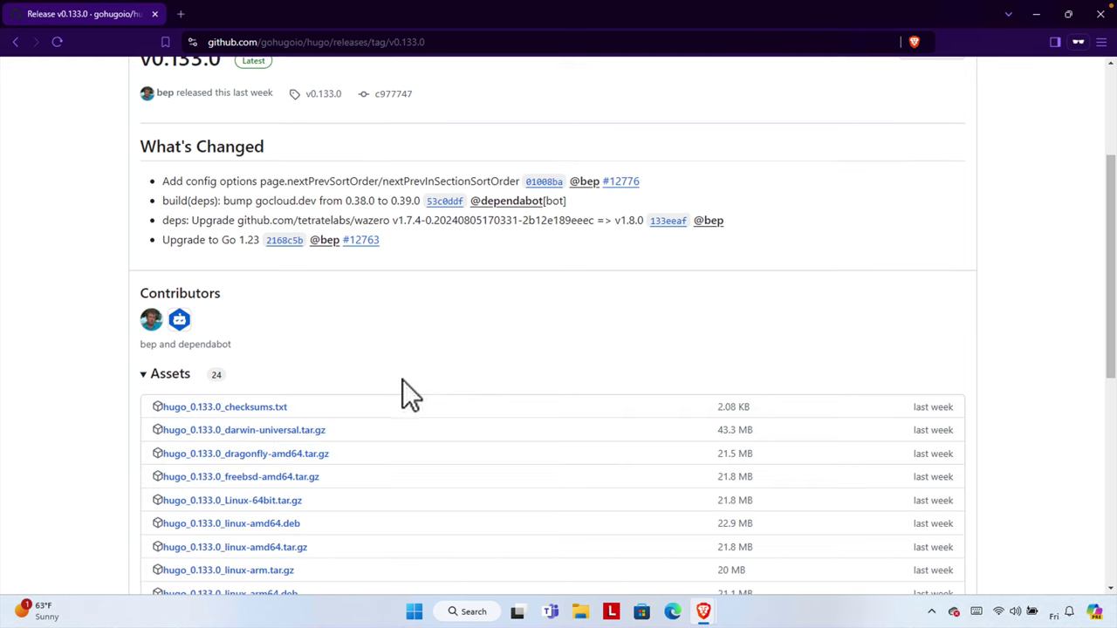
scroll(296, 362, down, 3)
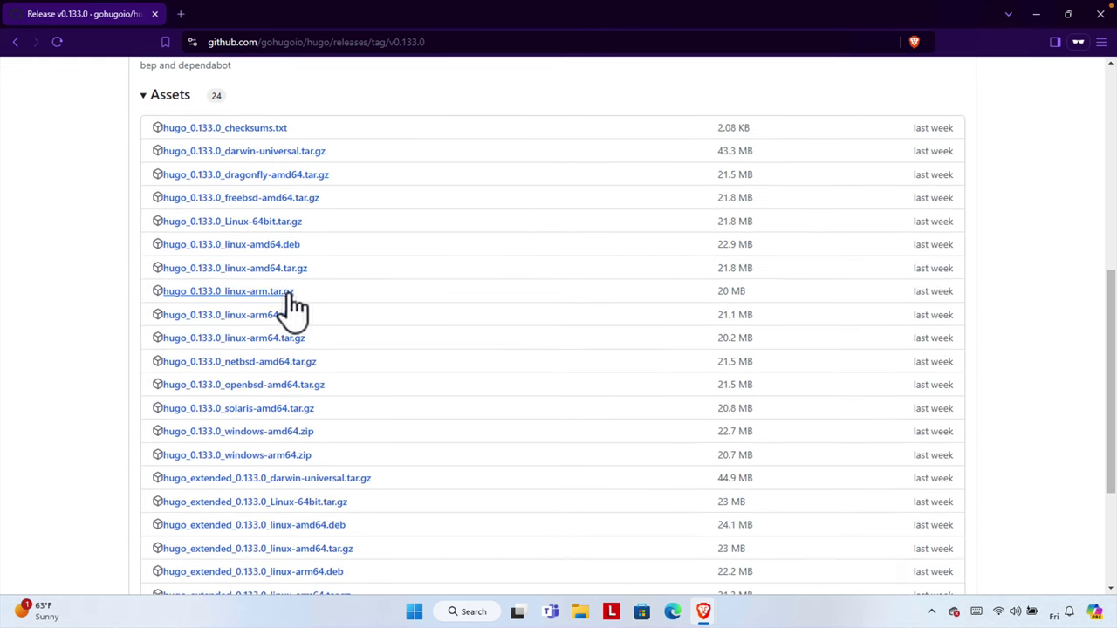
scroll(367, 401, down, 2)
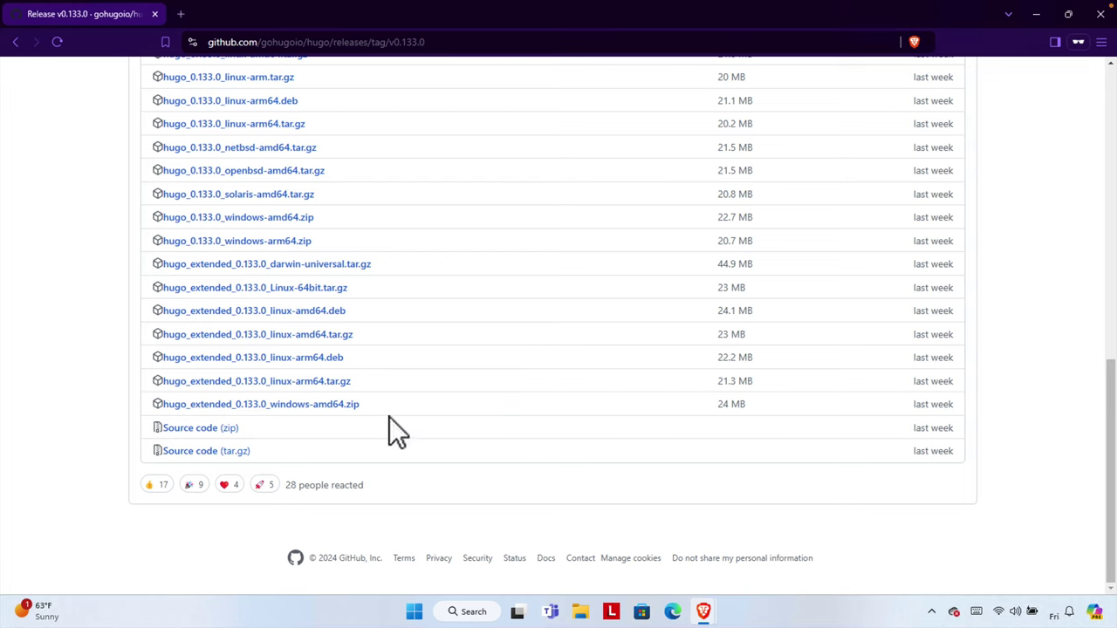
scroll(249, 185, up, 2)
scroll(275, 422, down, 2)
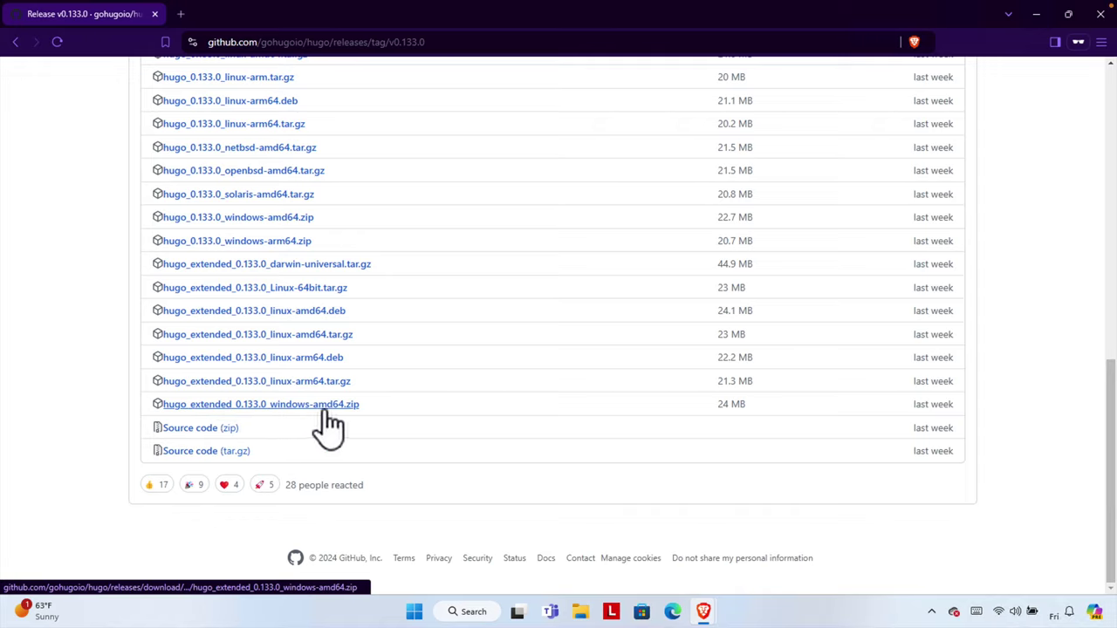
- Save hugo_extended_0.133.0_windows-amd64.zip to Downloads and confirm it in recent downloads
click(285, 407)
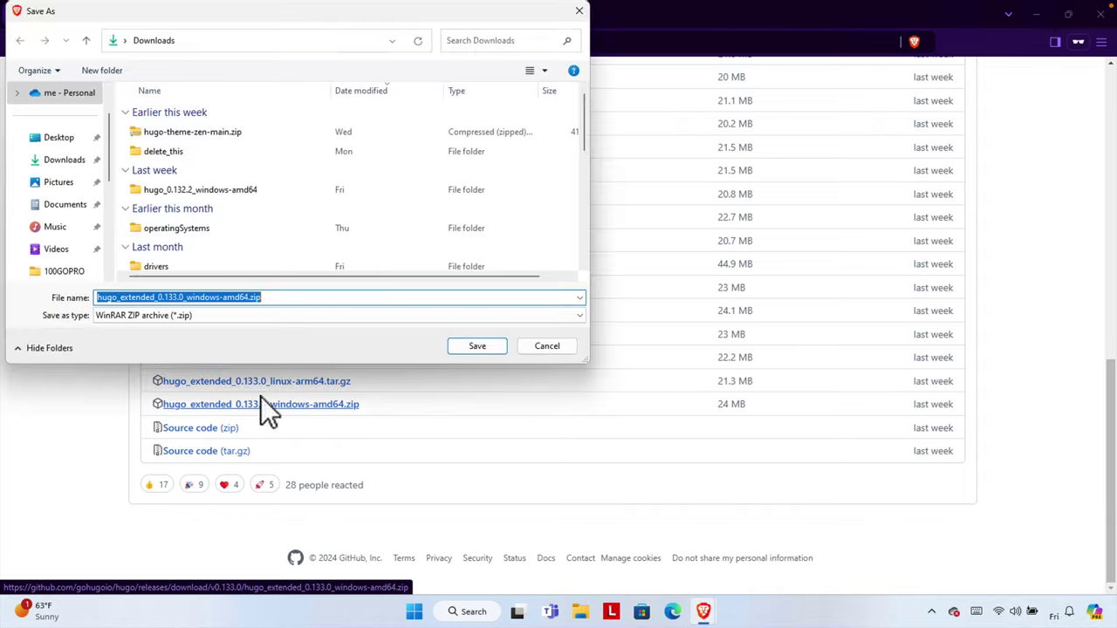
click(64, 160)
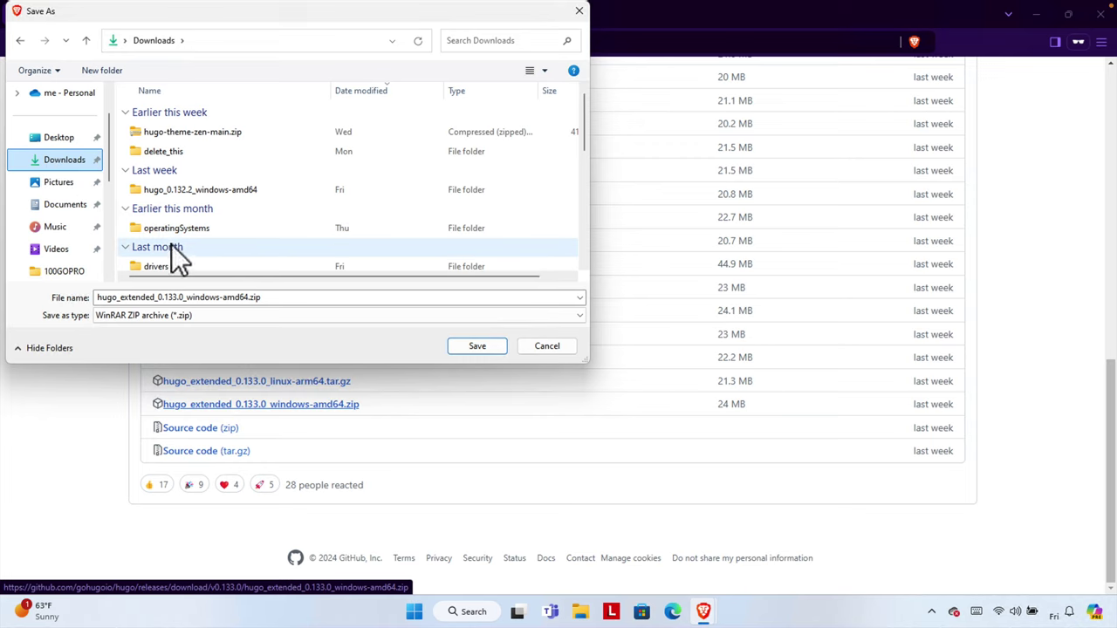
click(476, 347)
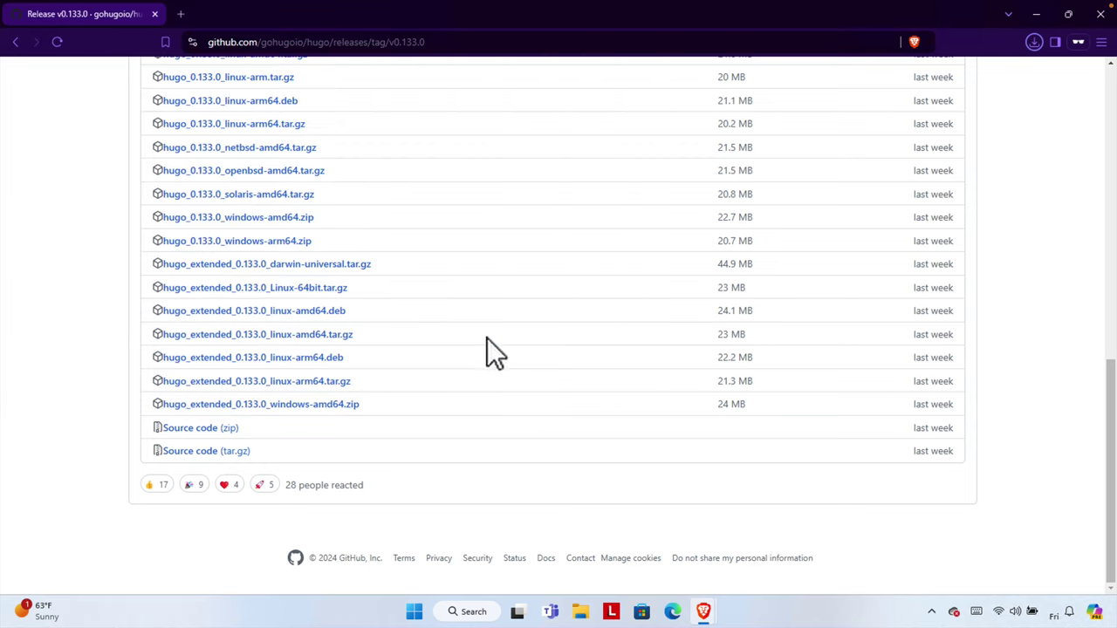
click(1034, 41)
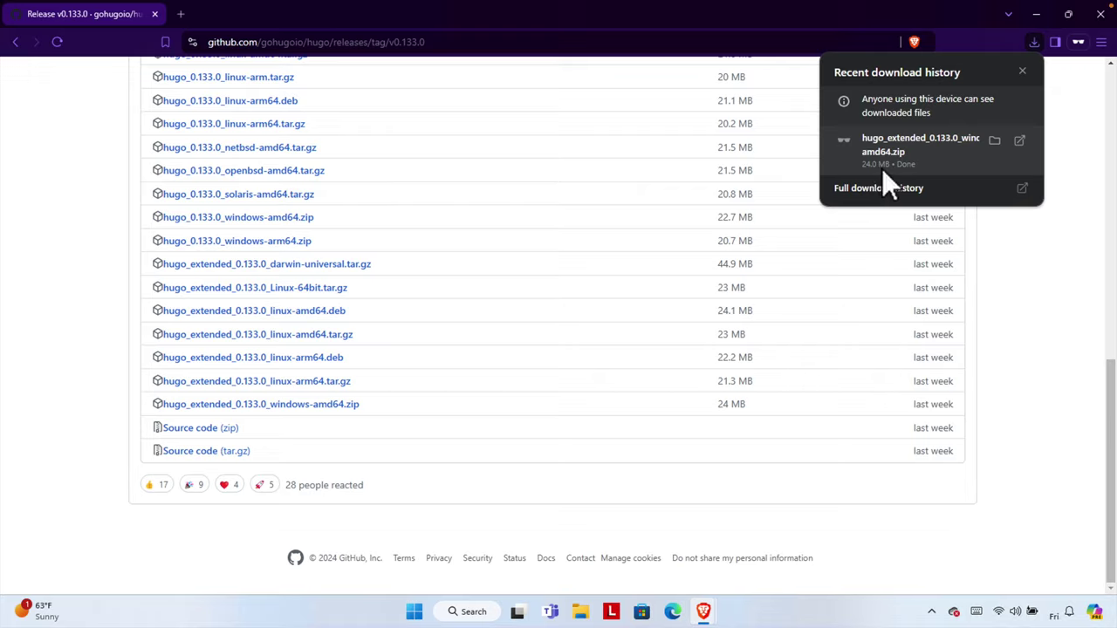
click(1037, 246)
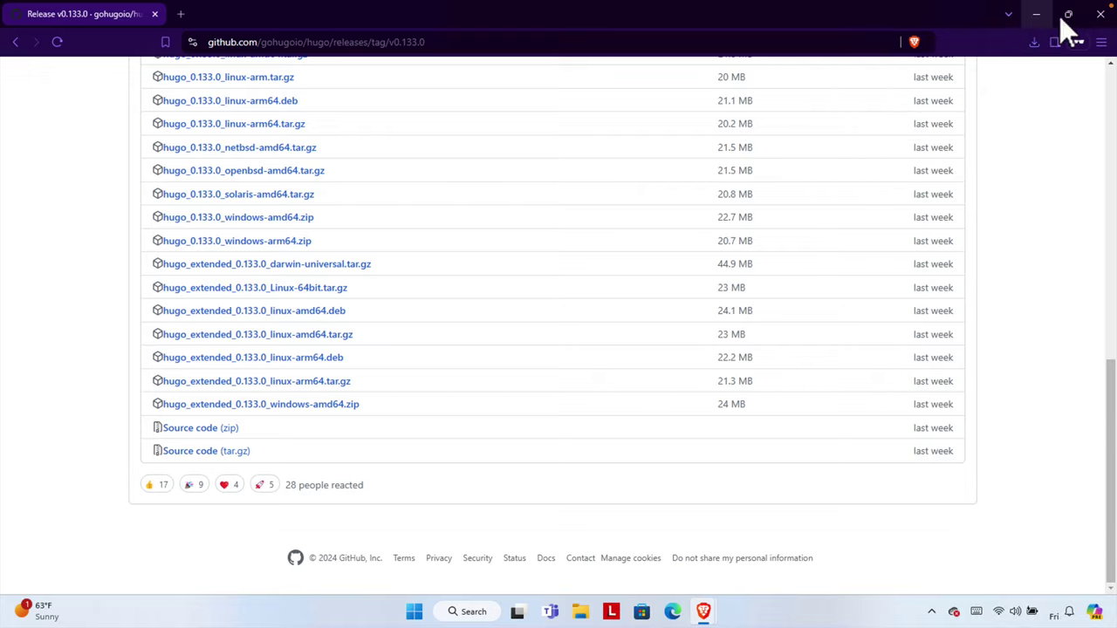
- Minimize Brave, open File Explorer on Downloads, and select the hugo_extended zip
click(1033, 11)
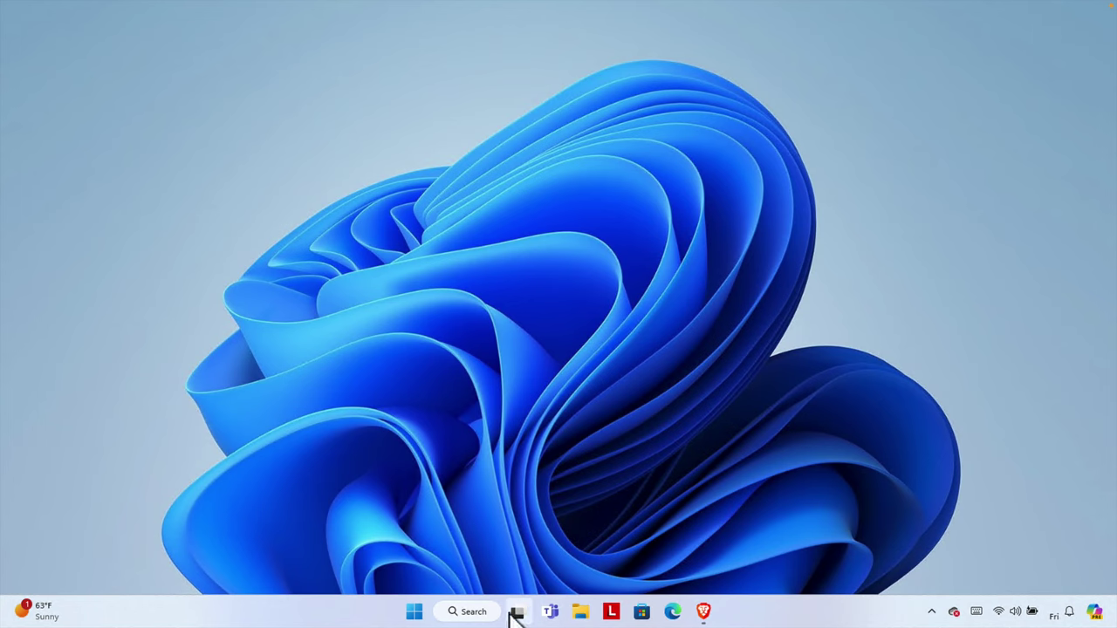
click(581, 613)
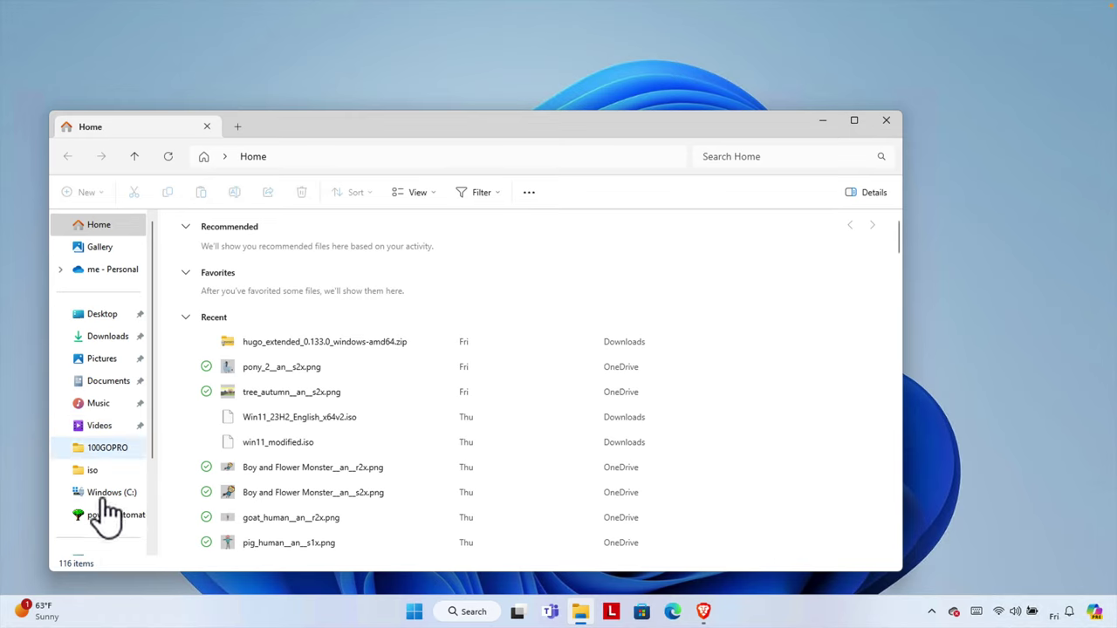
scroll(99, 291, down, 3)
scroll(151, 343, up, 3)
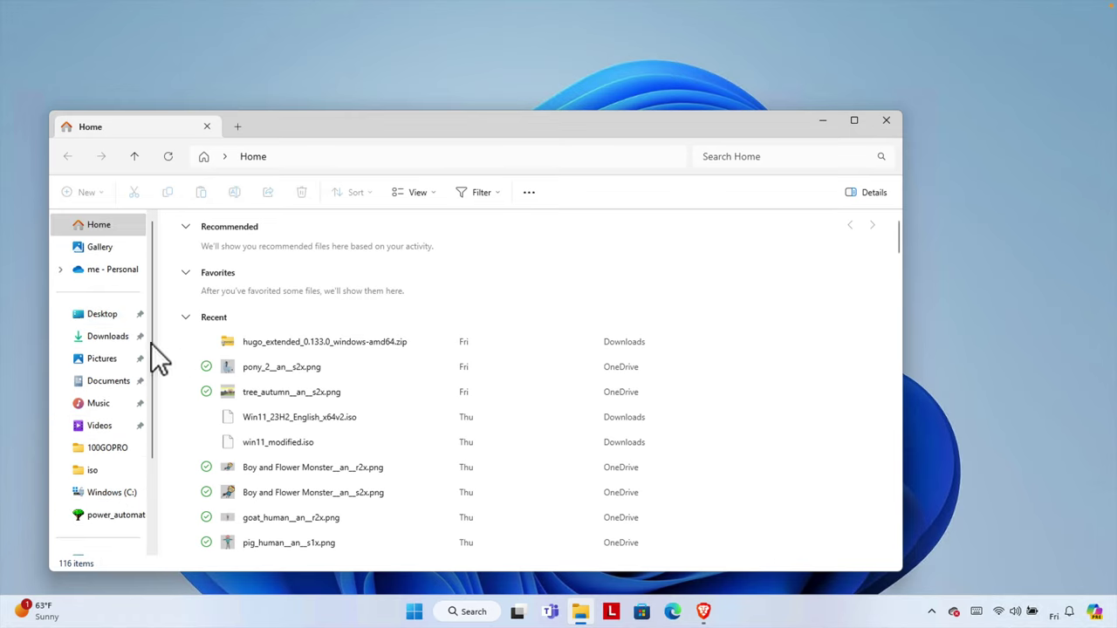
click(107, 340)
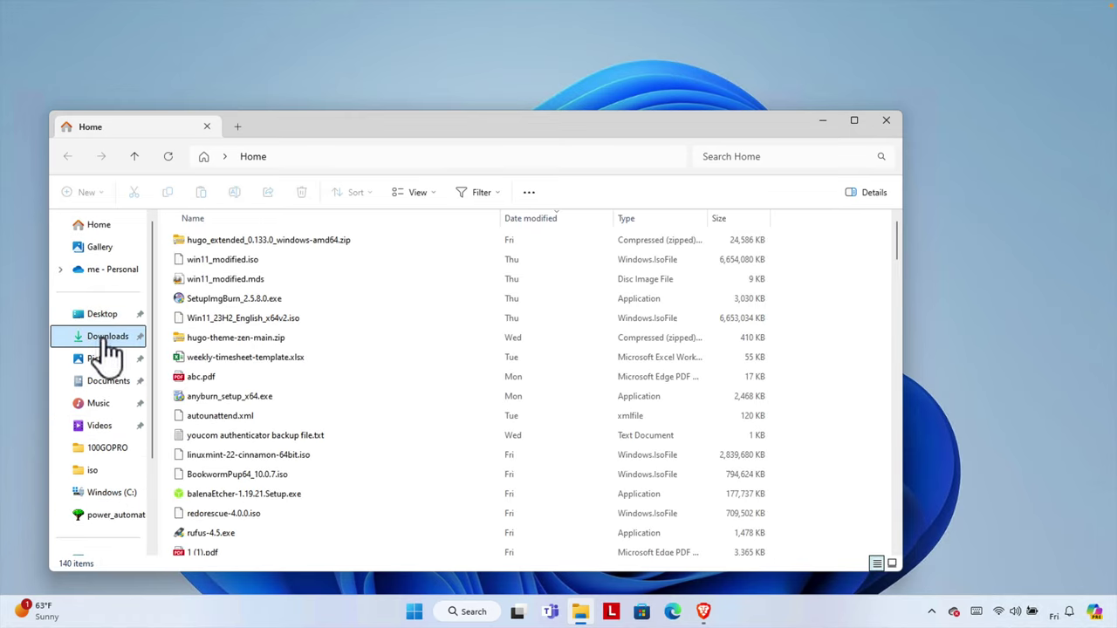
click(242, 238)
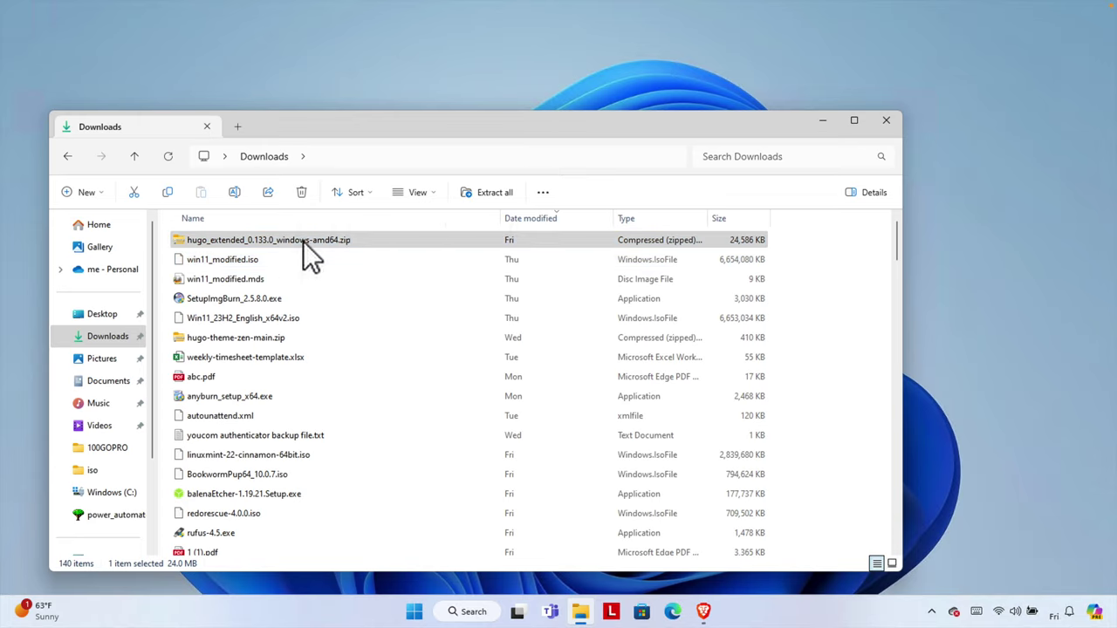
- Extract the hugo_extended zip to its suggested folder, then close the extracted folder's window
right_click(303, 241)
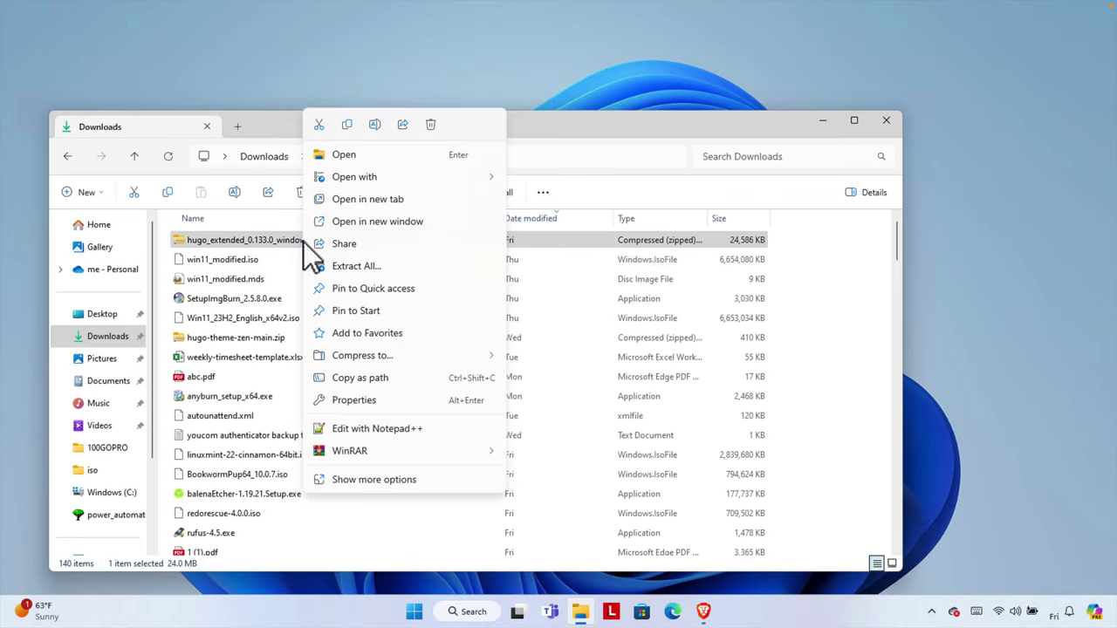
click(352, 267)
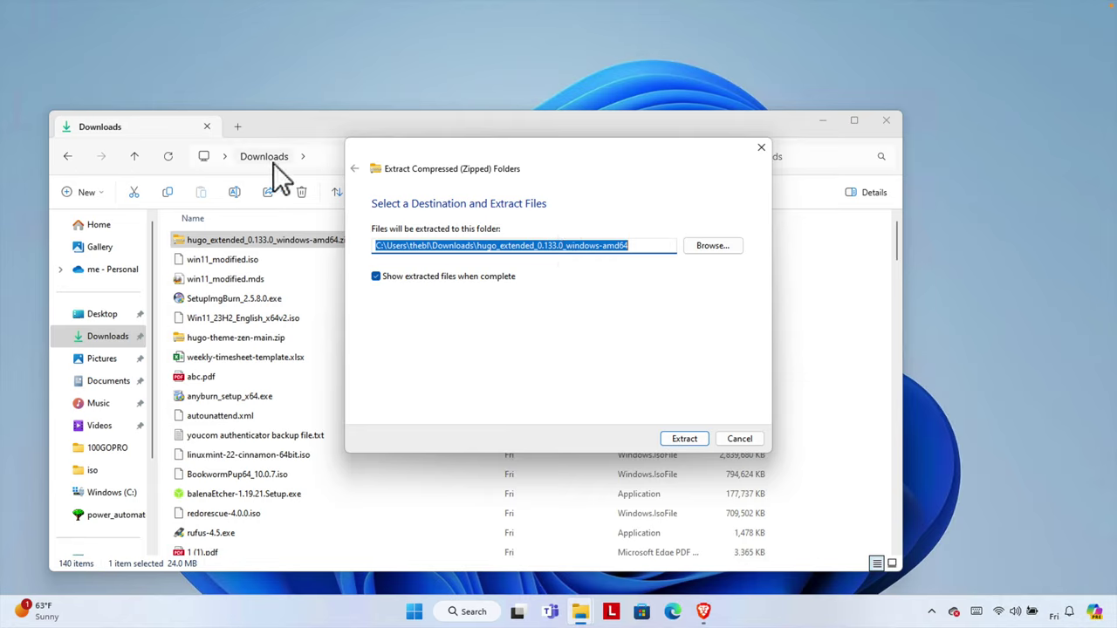
click(684, 439)
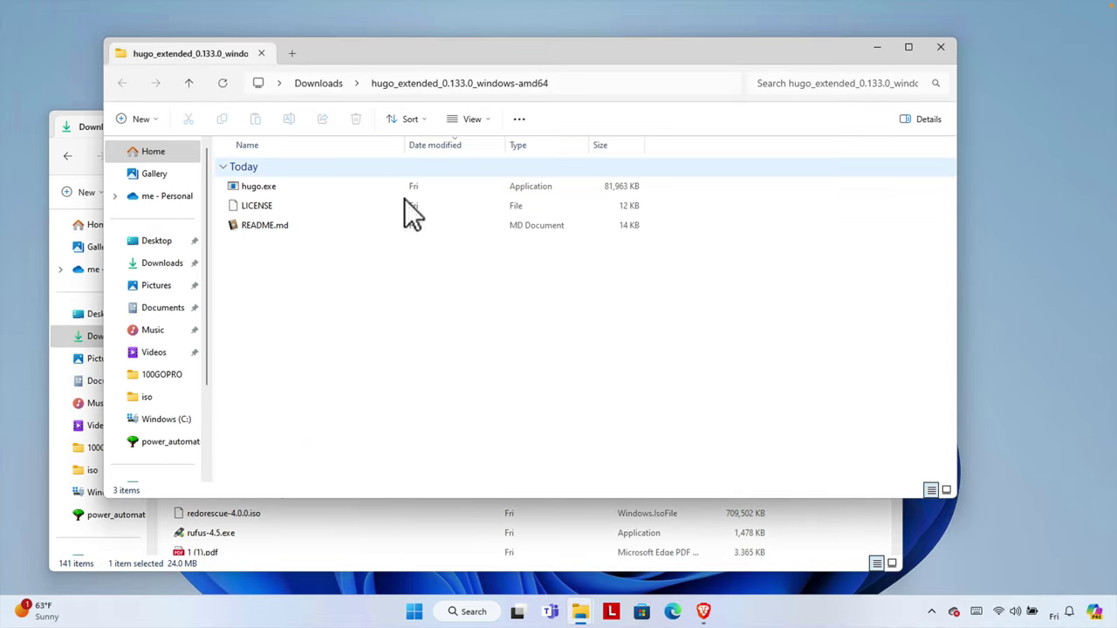
click(941, 48)
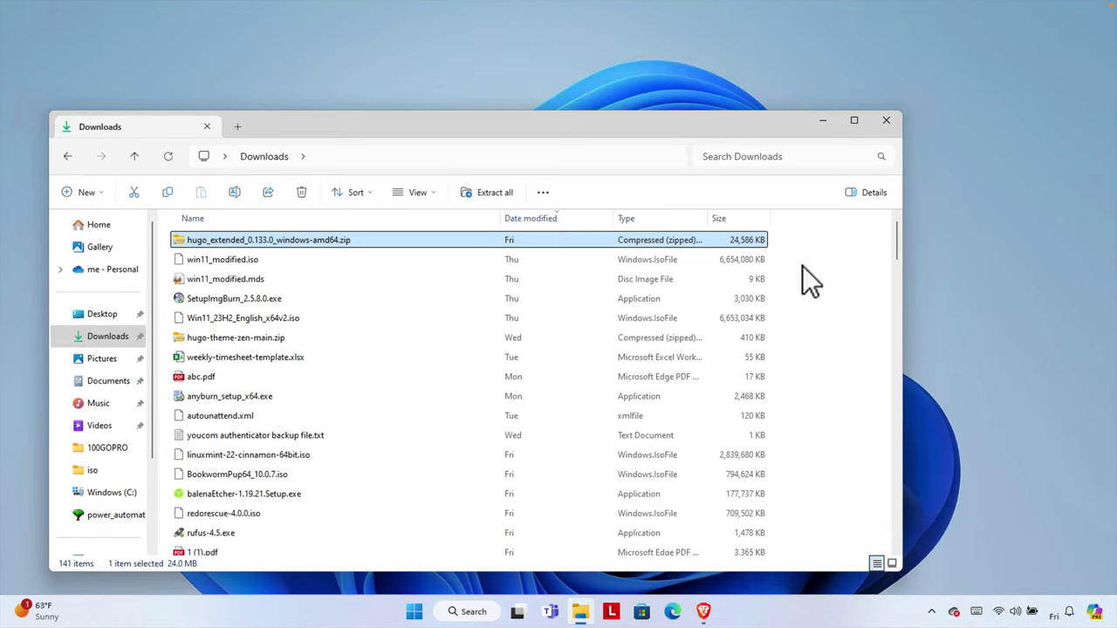
- Refresh Downloads, open the hugo_extended_0.133.0_windows-amd64 folder, and move the window up-left
drag(898, 237, 883, 502)
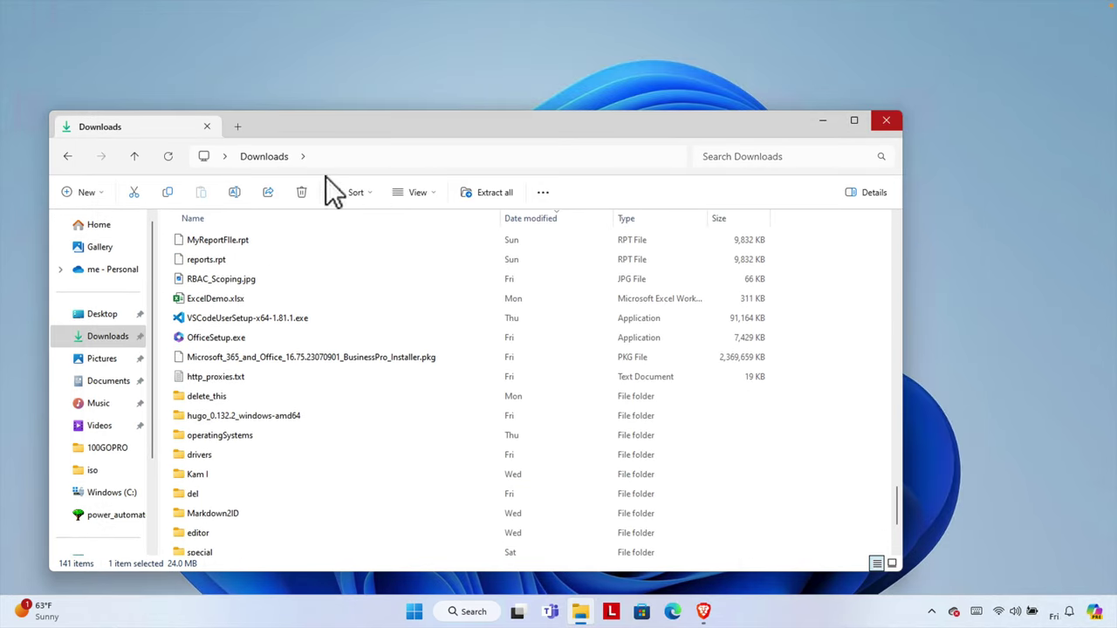
click(166, 158)
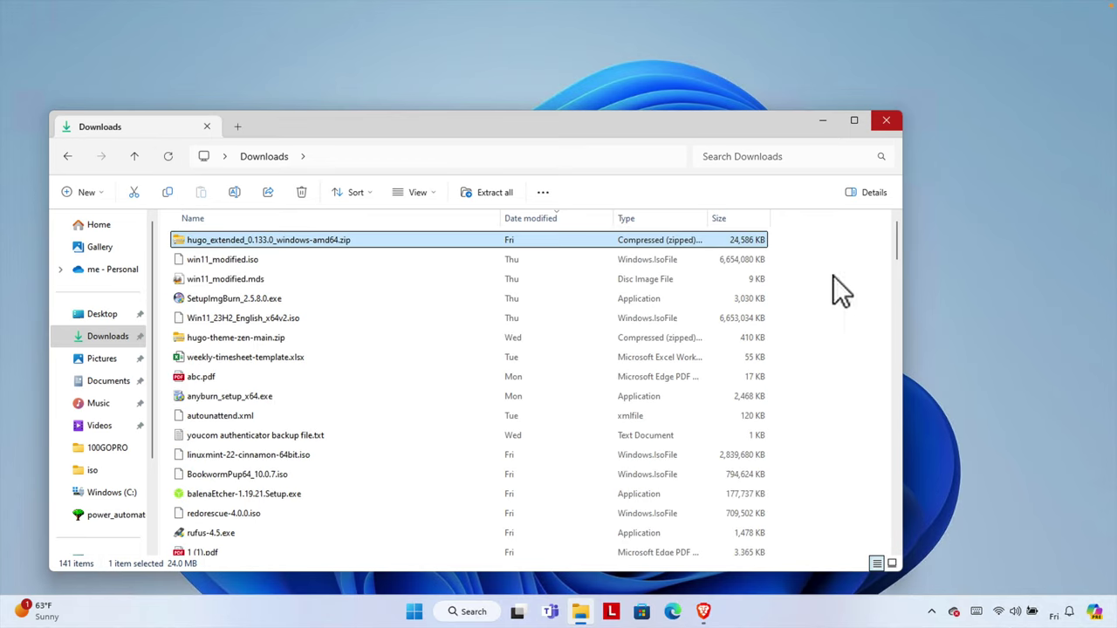
drag(898, 237, 893, 497)
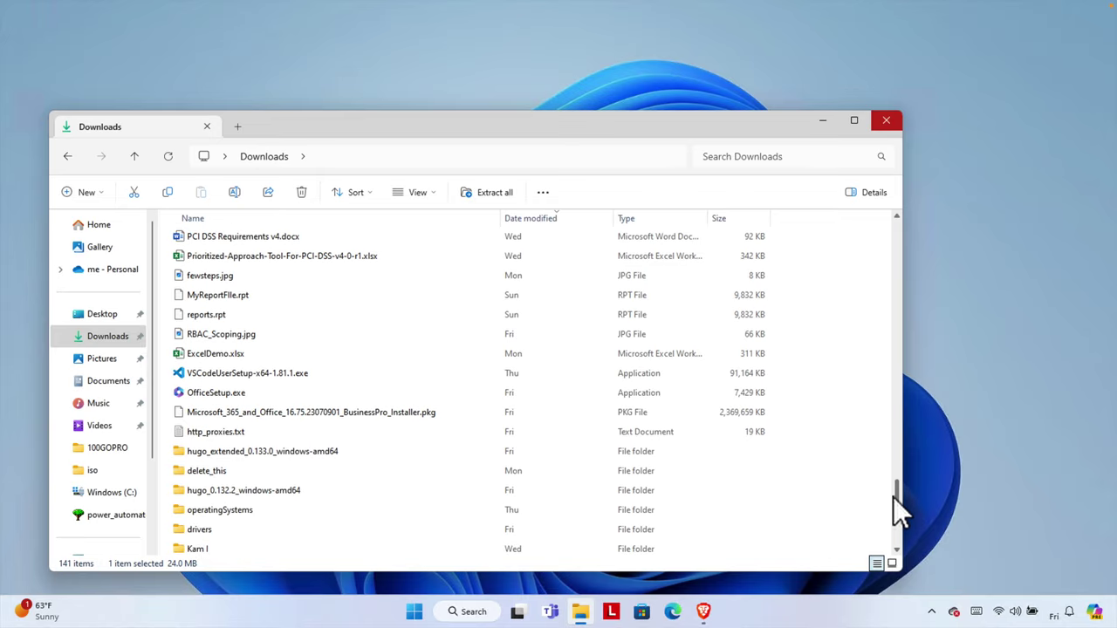
click(314, 452)
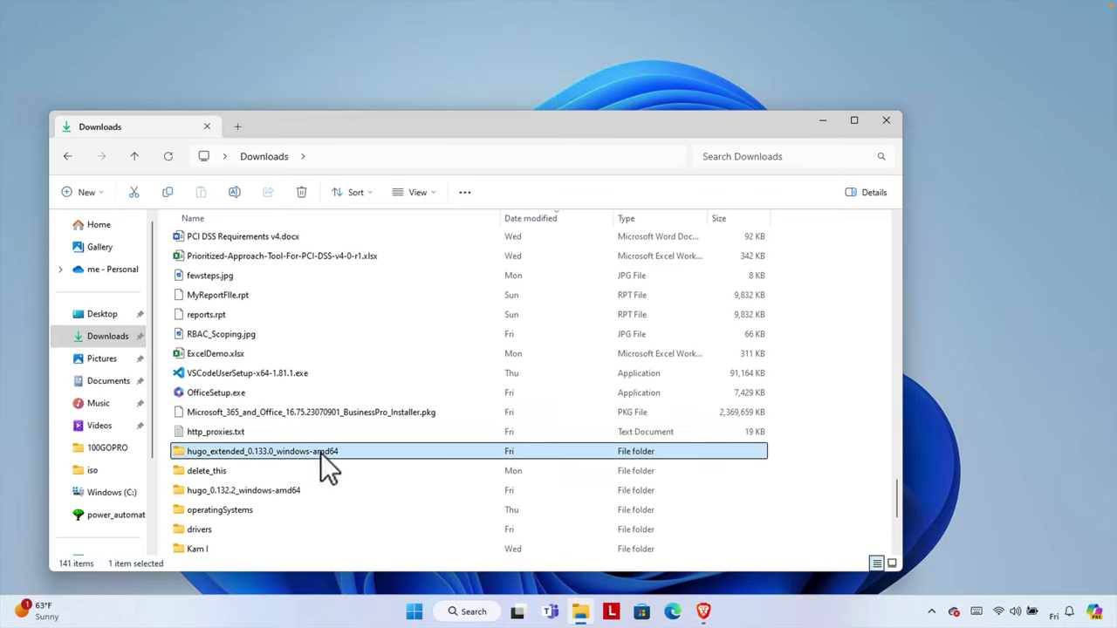
double_click(312, 451)
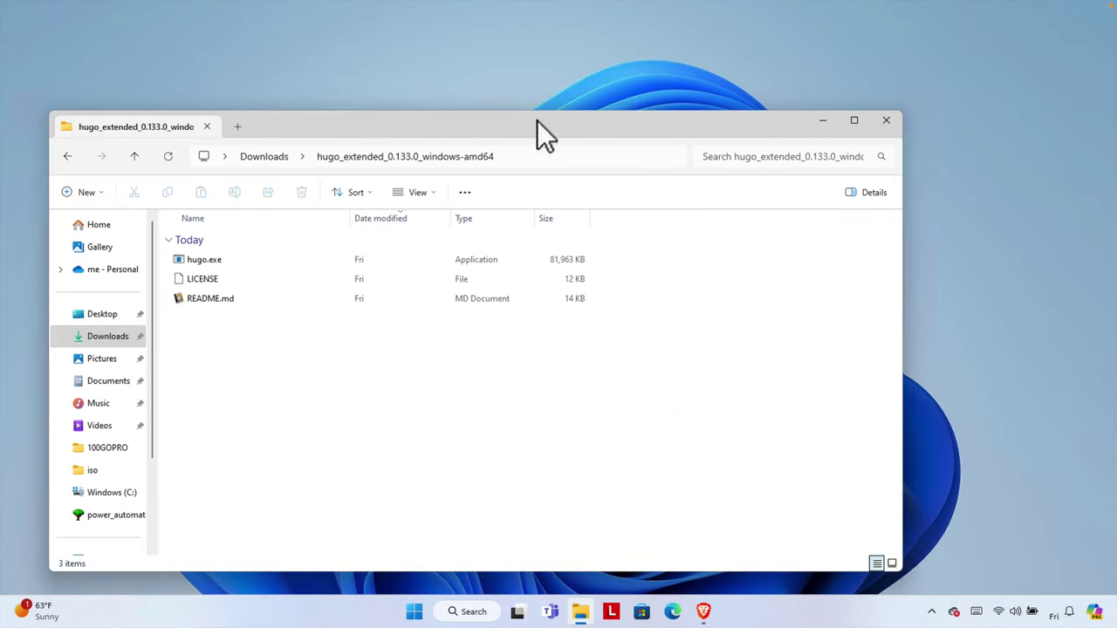
drag(536, 121, 519, 57)
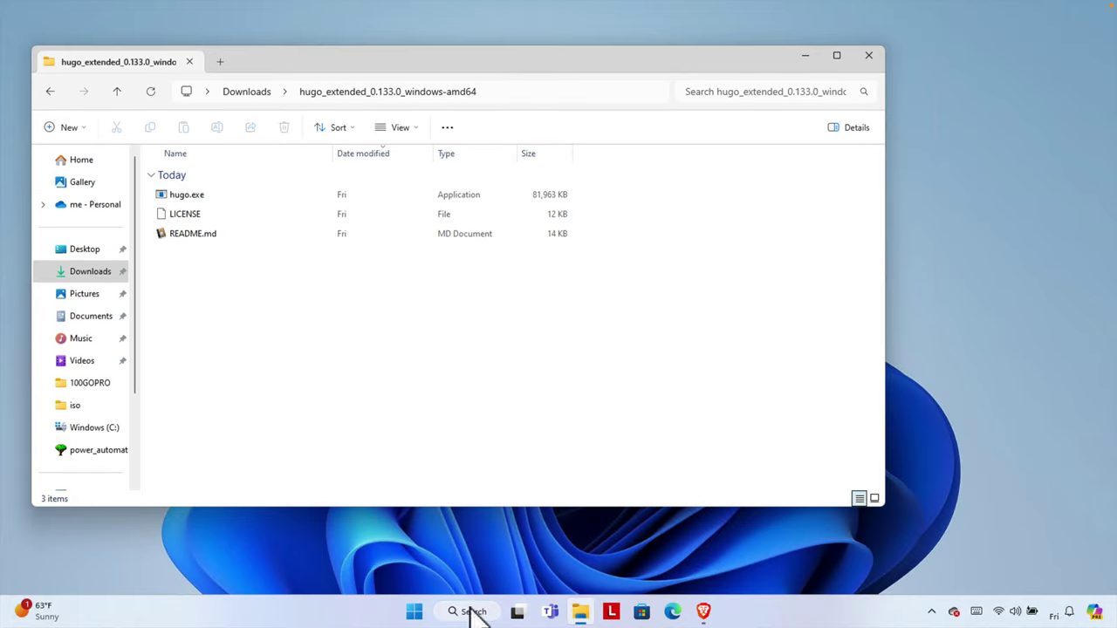
- In a new Explorer tab, create a folder named hugo at the root of C: and open it
click(224, 62)
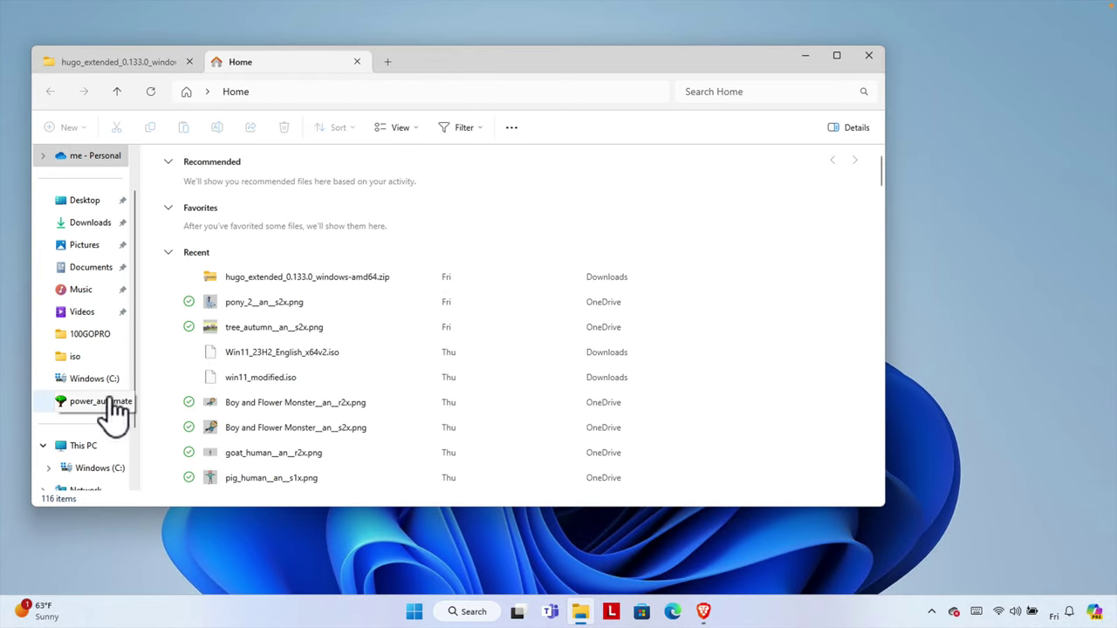
click(82, 449)
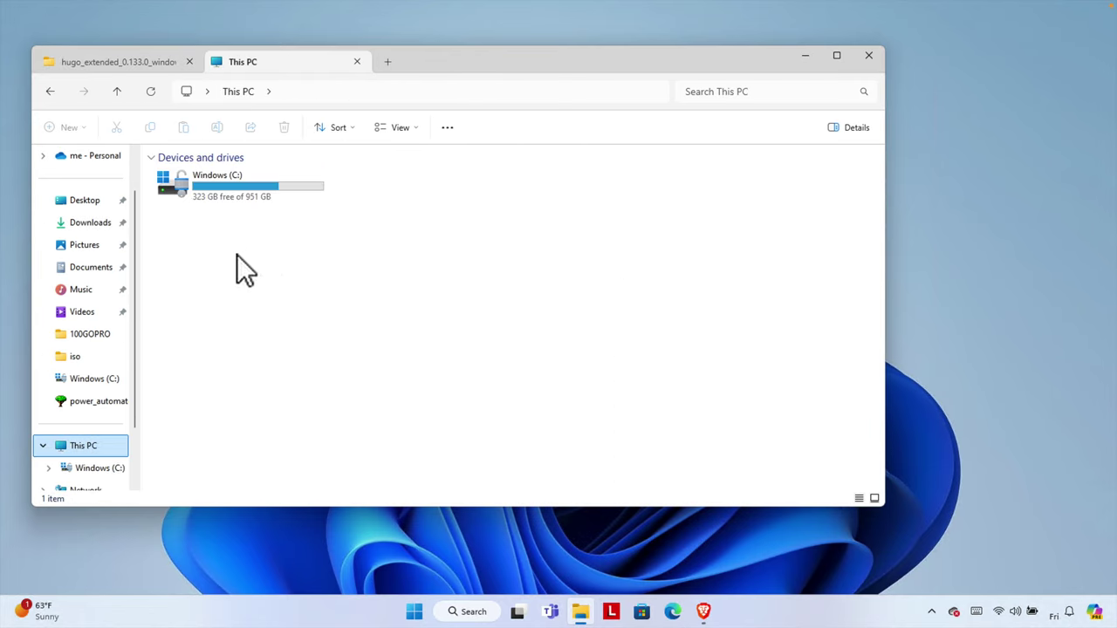
double_click(231, 196)
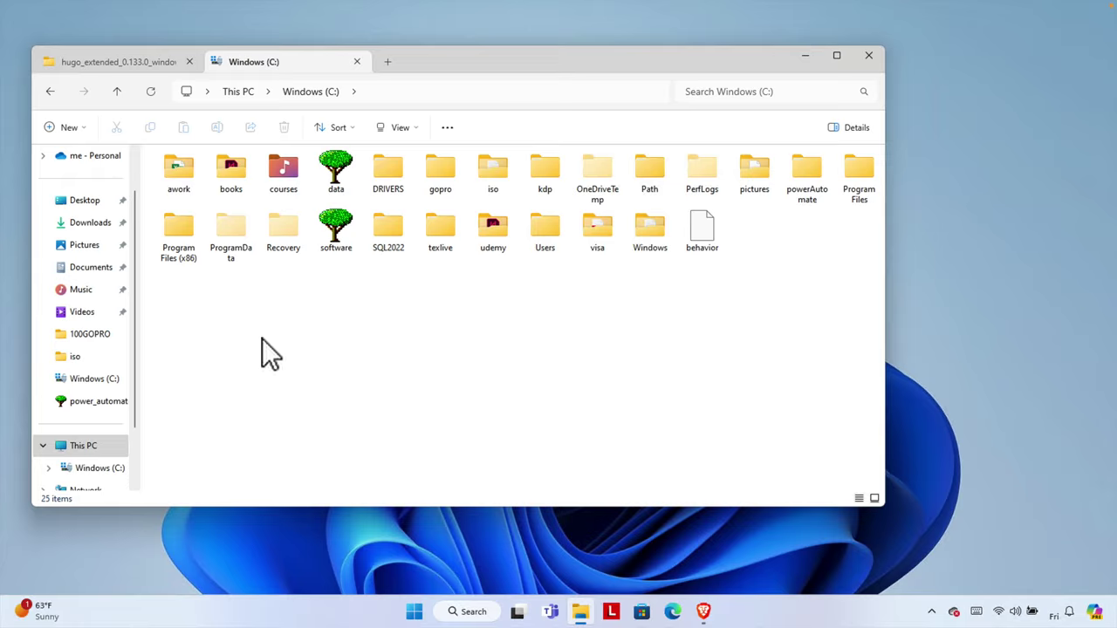
right_click(257, 331)
mouse_move(321, 418)
click(482, 419)
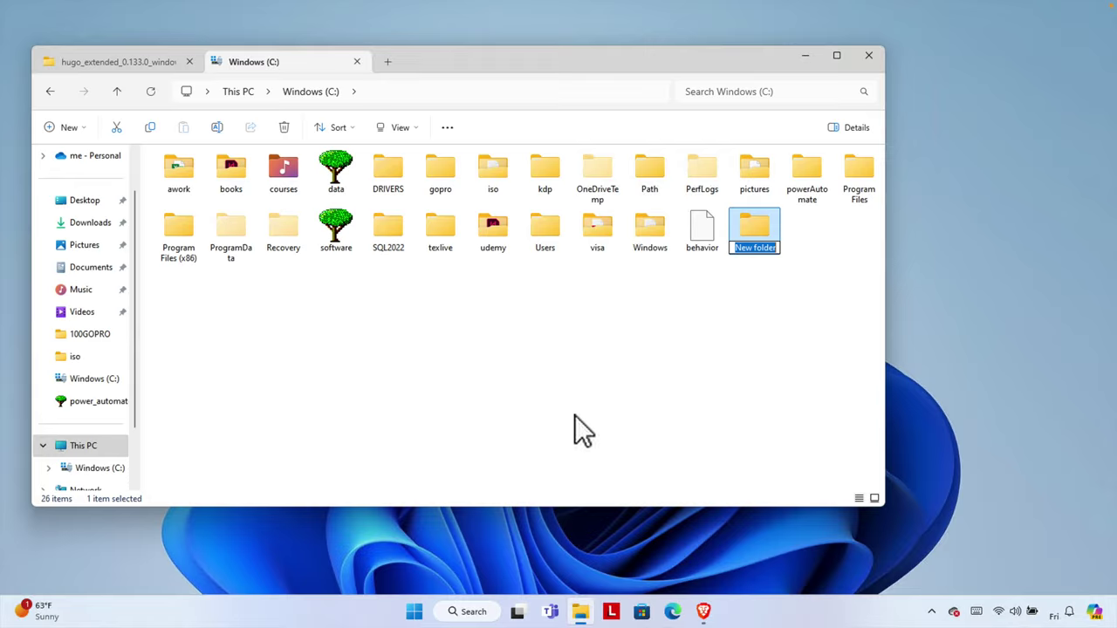
text(hugo)
key(Return)
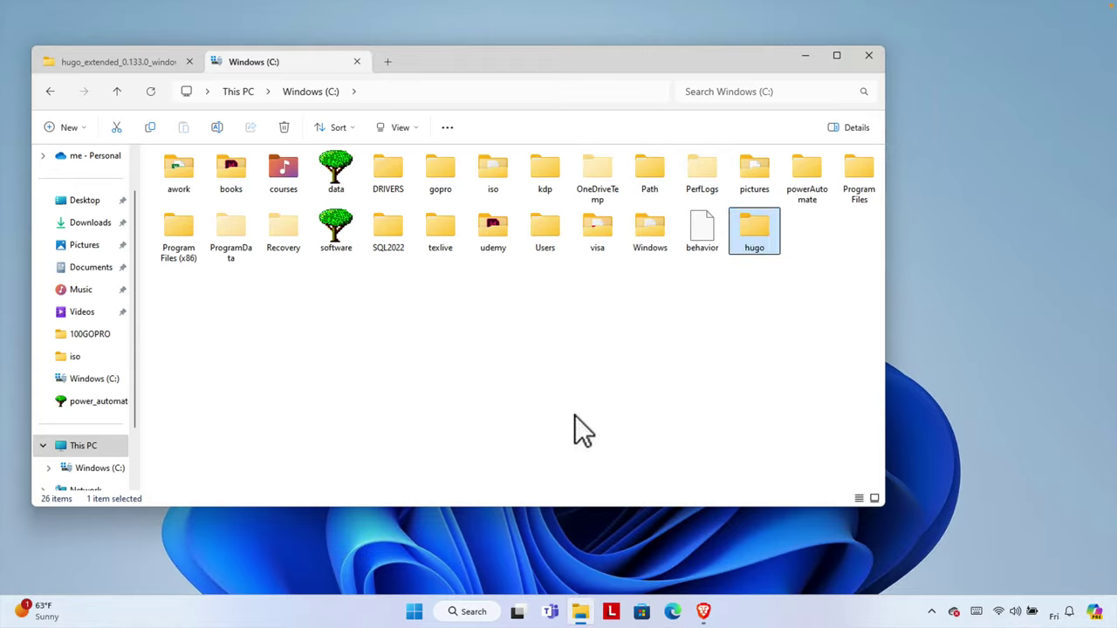
double_click(745, 228)
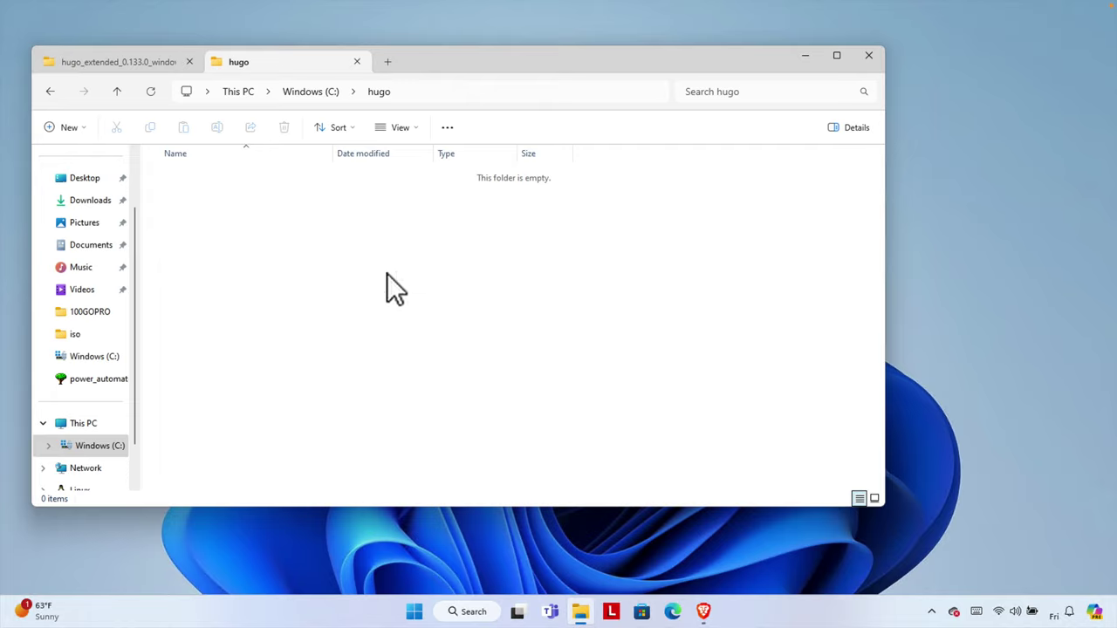
- Copy hugo.exe, LICENSE and README.md from the extracted folder into C:\hugo
click(132, 63)
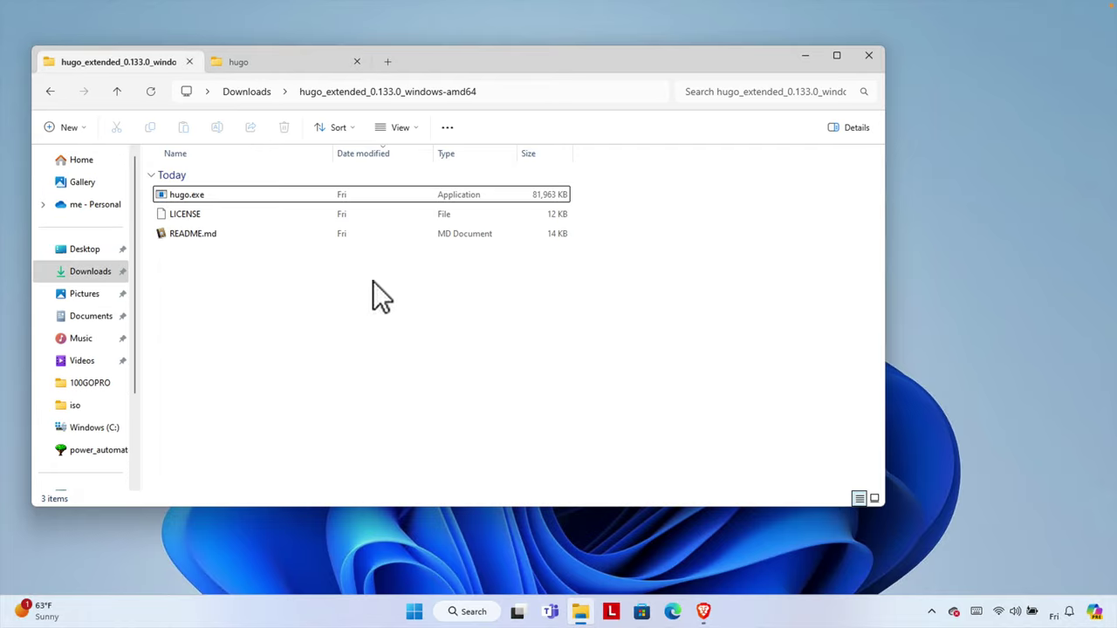
drag(429, 336, 152, 156)
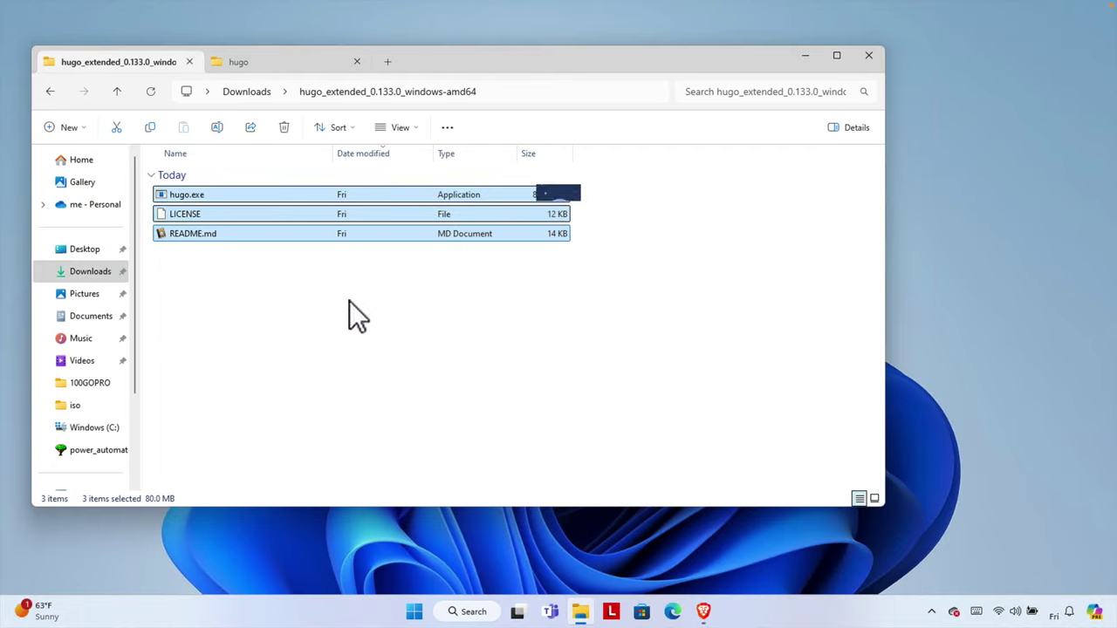
key(ctrl+c)
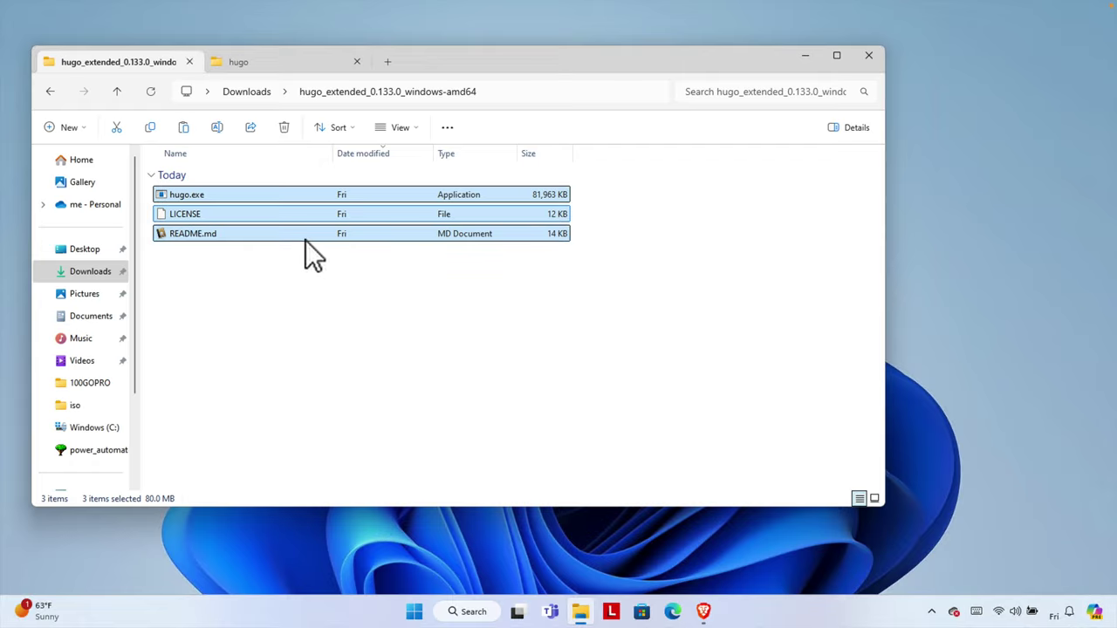
click(152, 131)
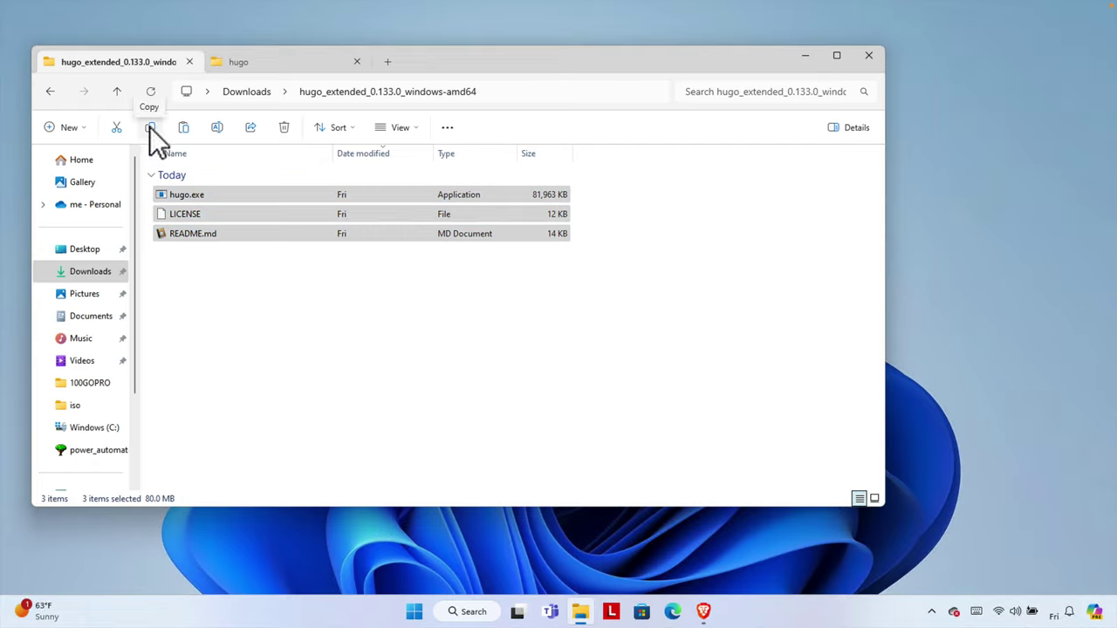
click(261, 63)
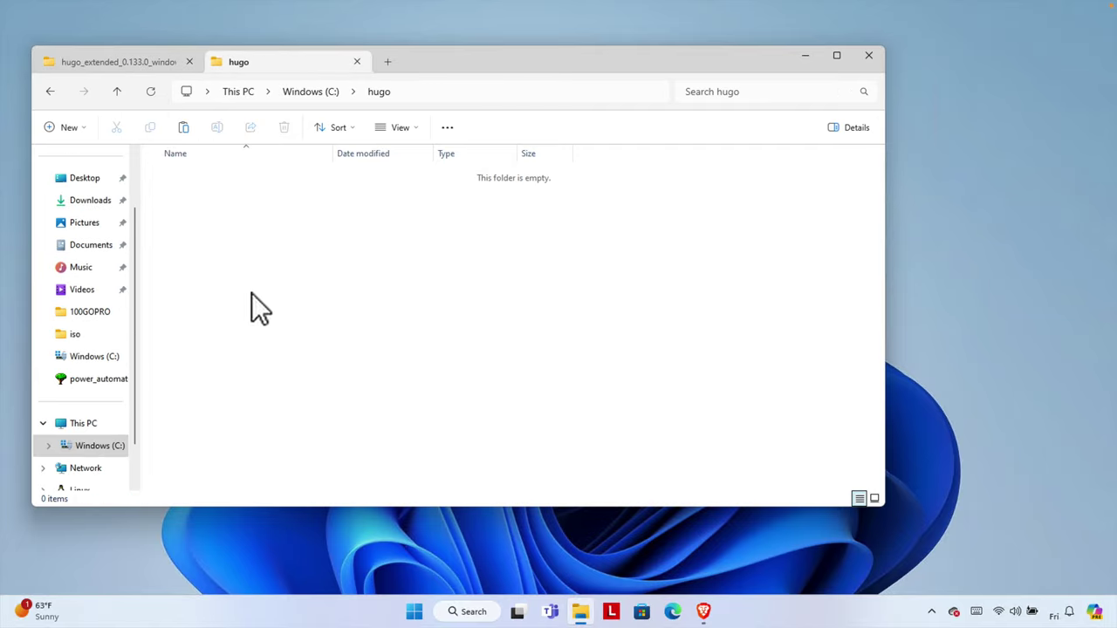
click(183, 128)
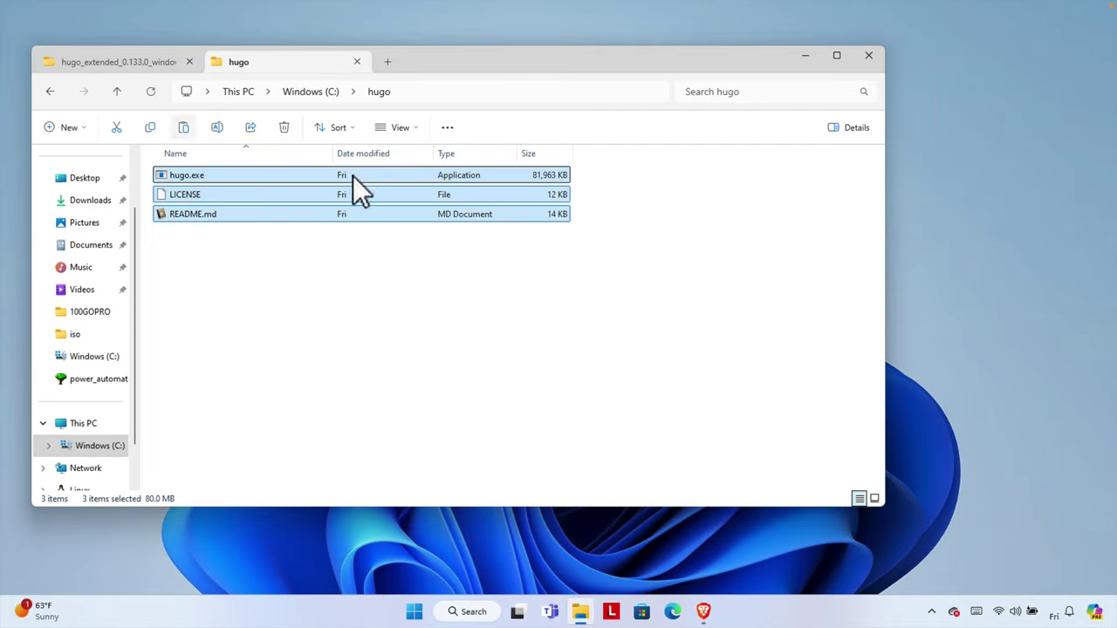
click(304, 279)
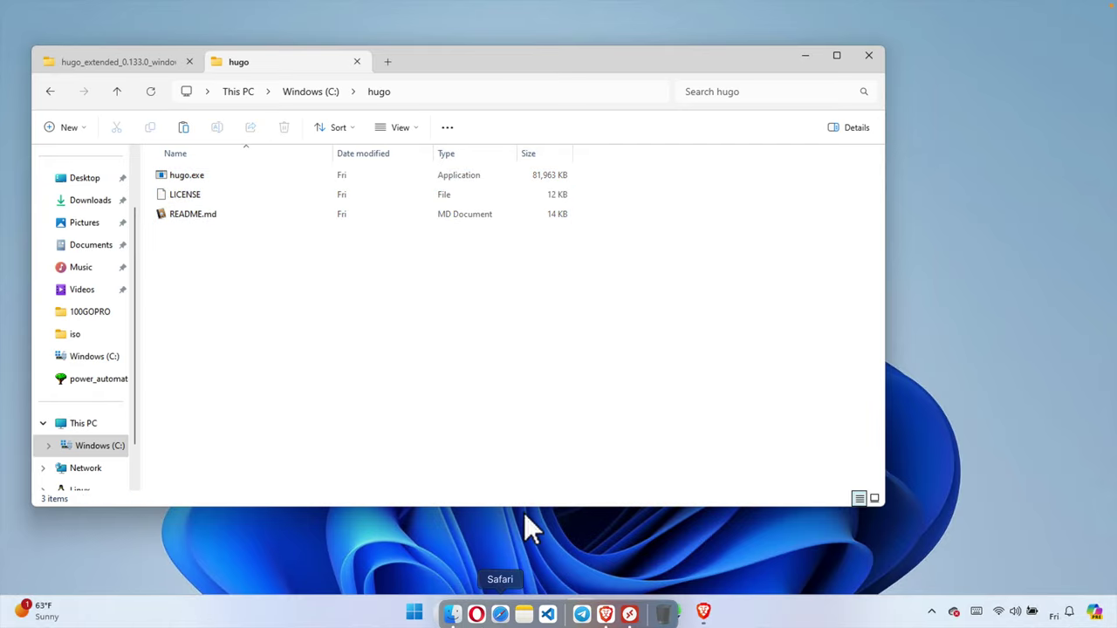
- Launch Command Prompt from a Start menu search for 'cm' and move its window down-right
click(471, 611)
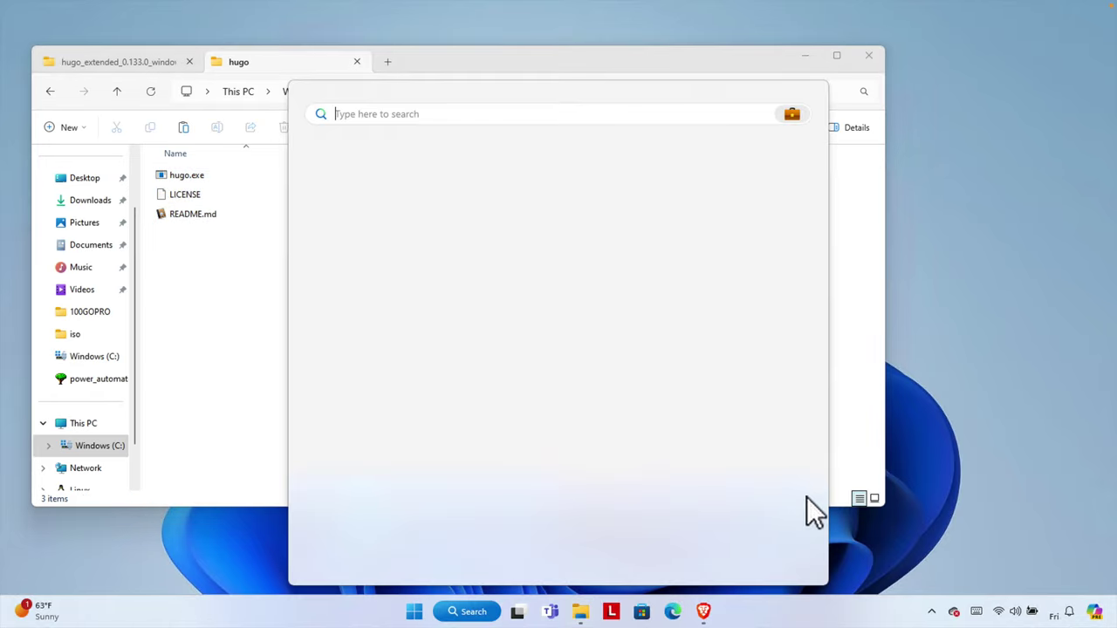
click(454, 611)
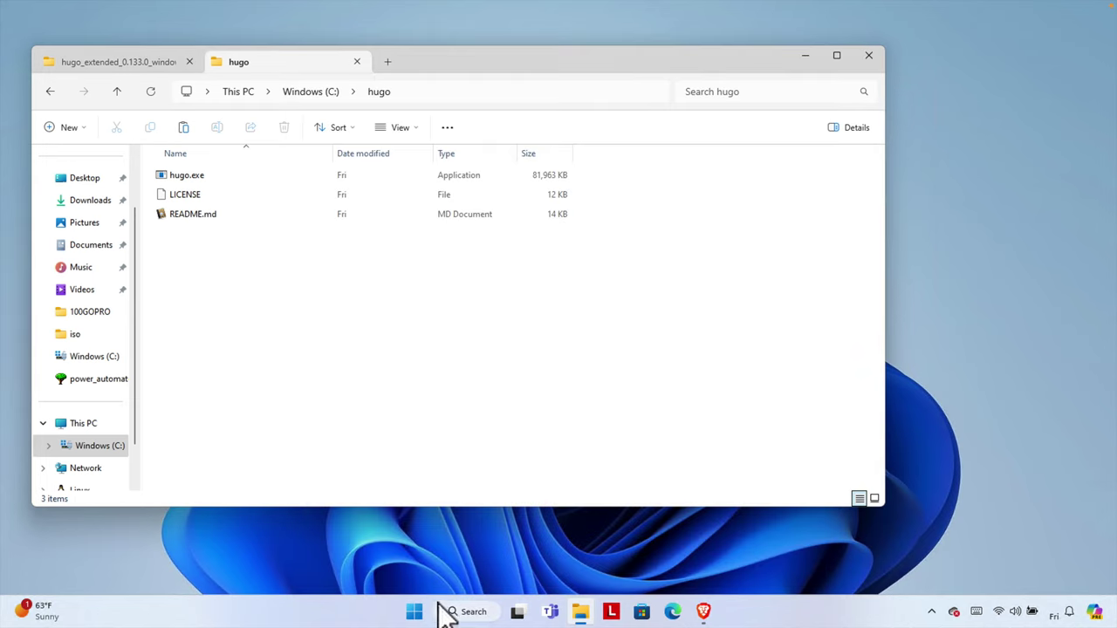
click(413, 611)
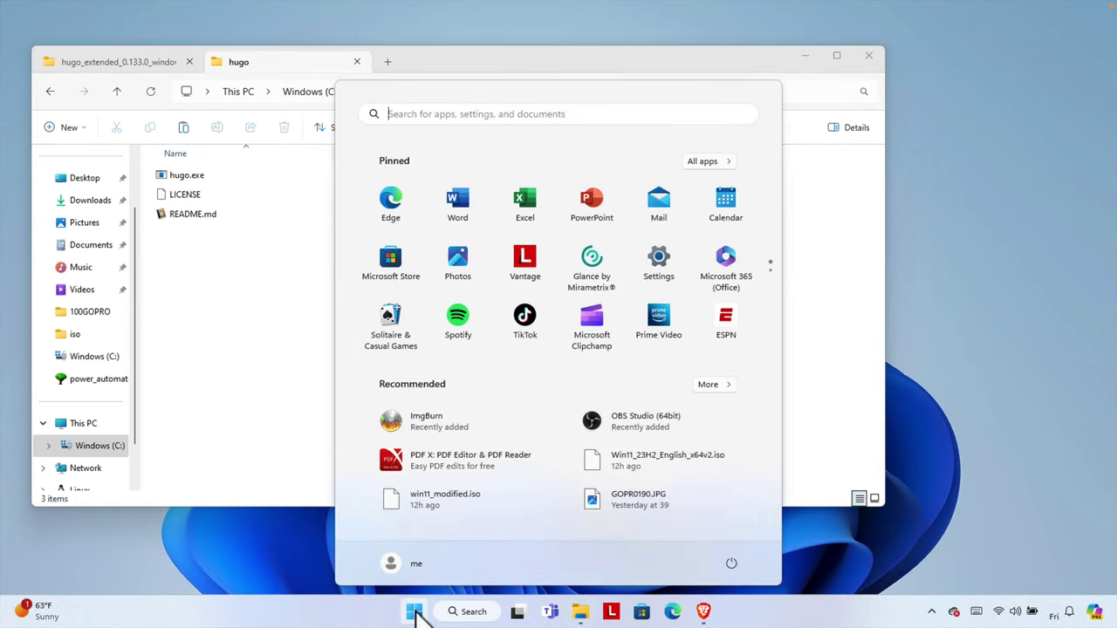
click(415, 114)
text(cm)
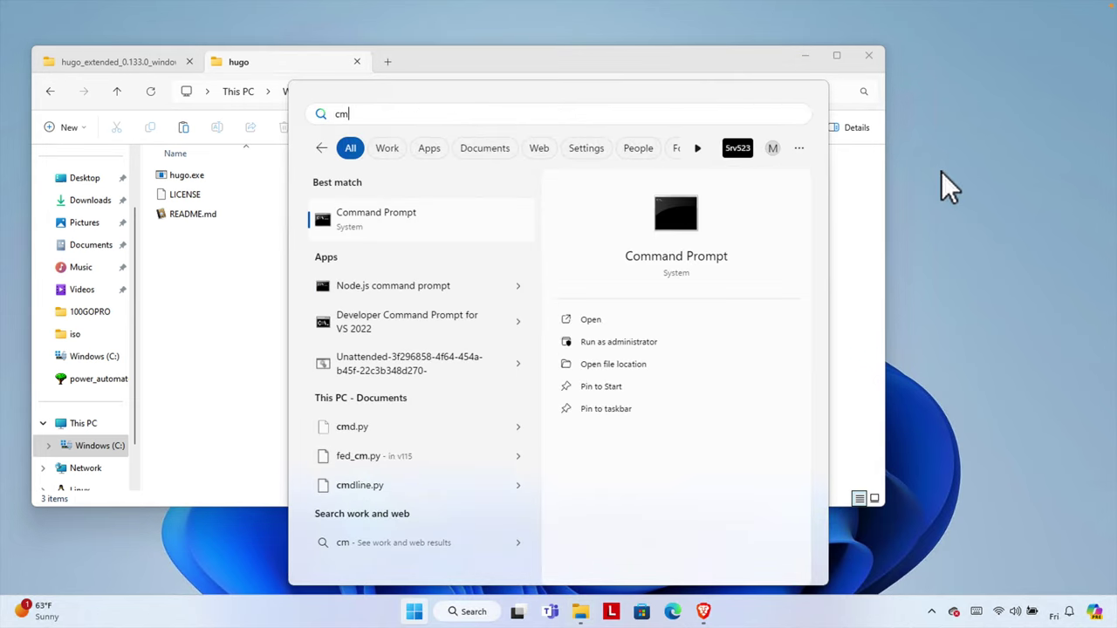
click(367, 215)
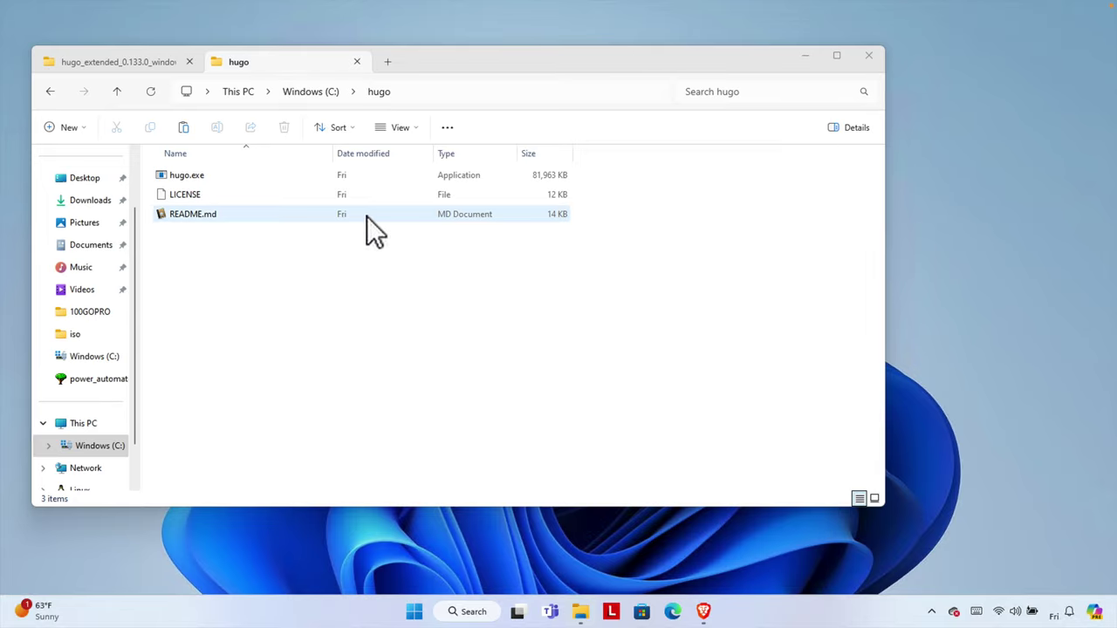
drag(407, 87, 608, 154)
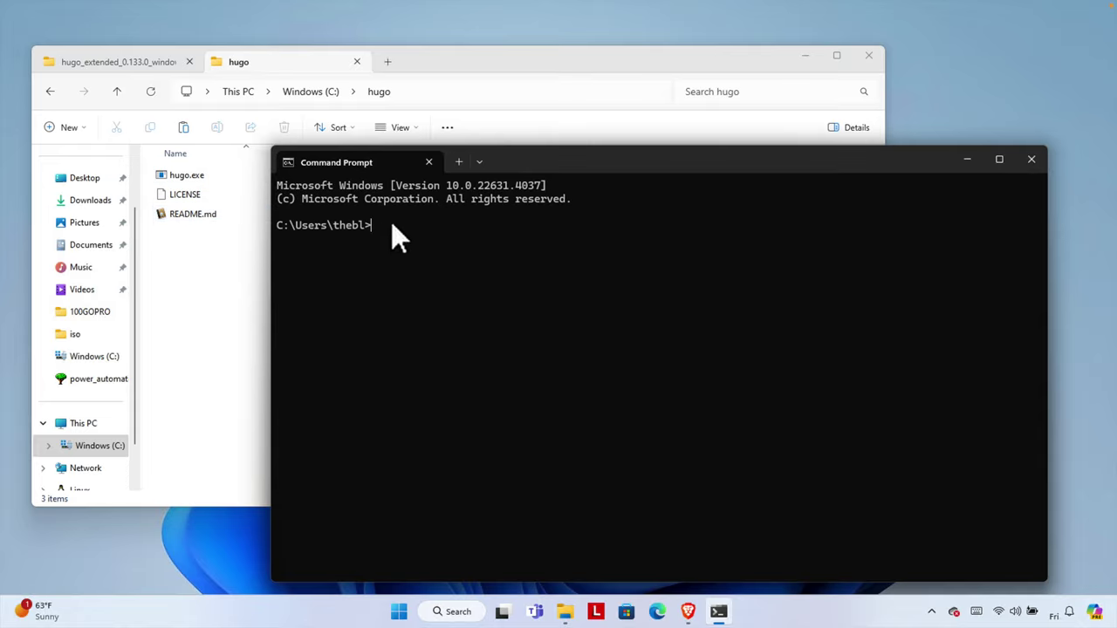
- Move up two folders to the root of C: and change into C:\hugo
text(cd ..)
key(Return)
text(cd ..)
key(Return)
text(cd hugo)
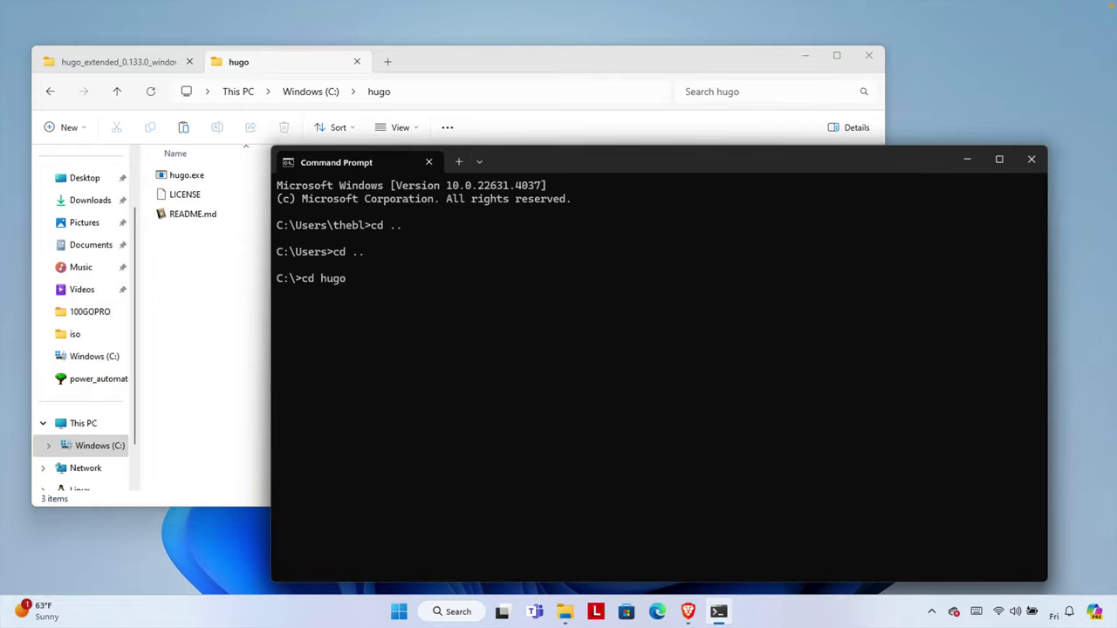
key(Return)
- Clear the screen, list C:\hugo's files, and confirm hugo version reports v0.133.0 extended
text(cls)
key(Return)
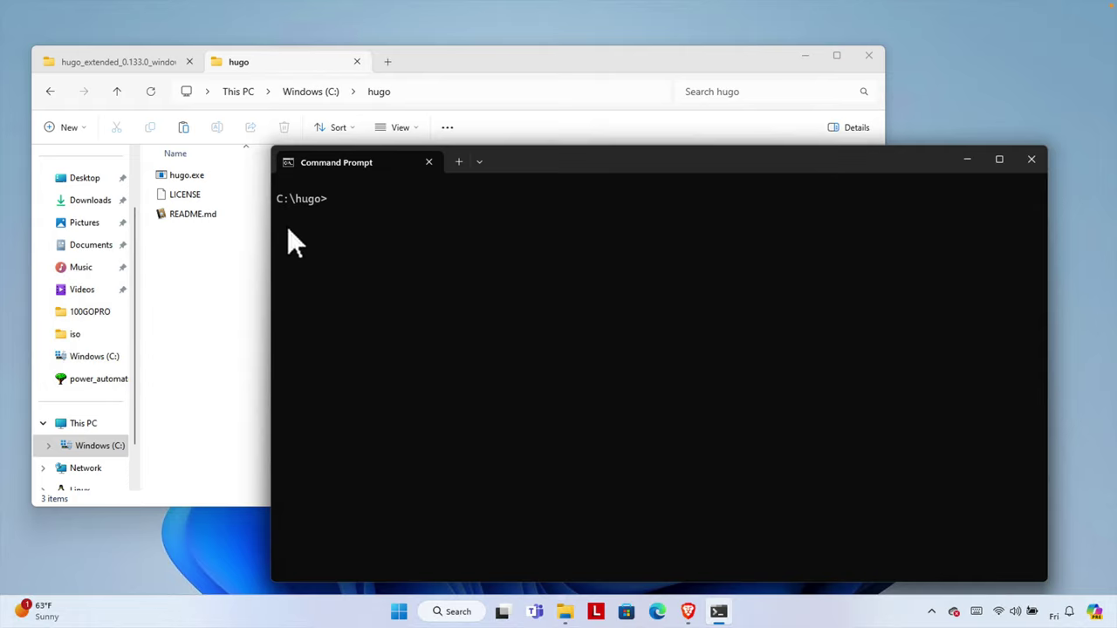
text(dir)
key(Return)
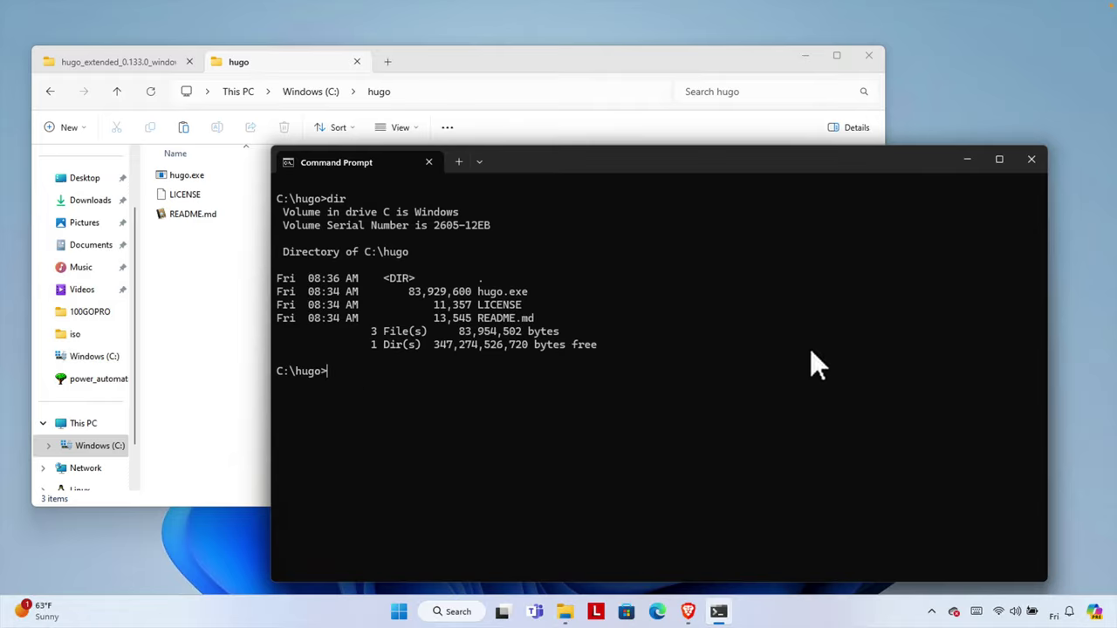
text(hugo version)
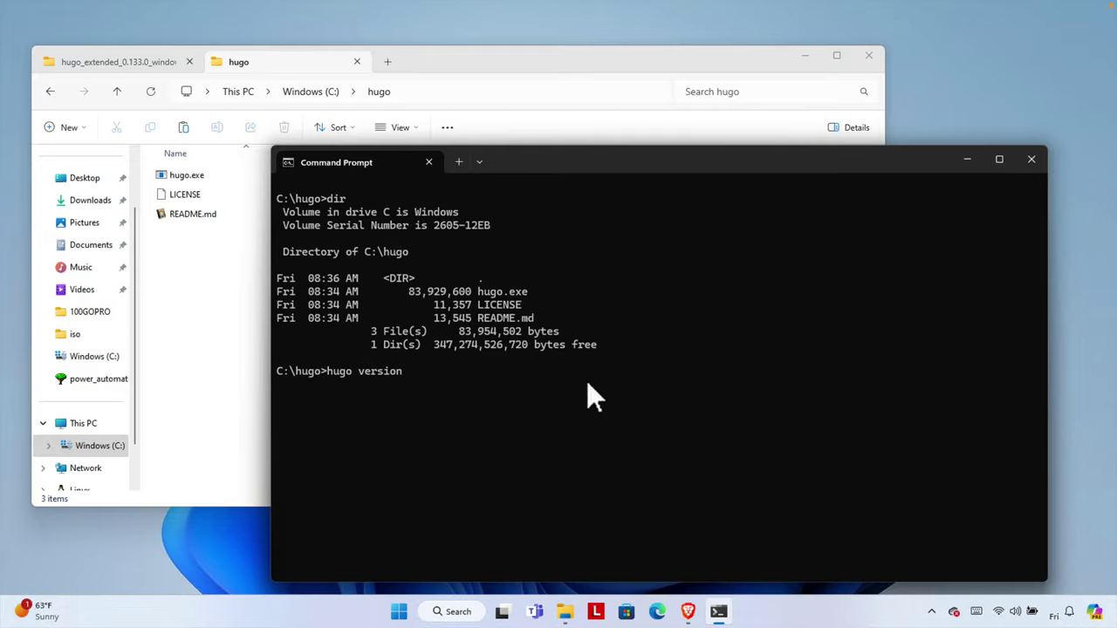
key(Return)
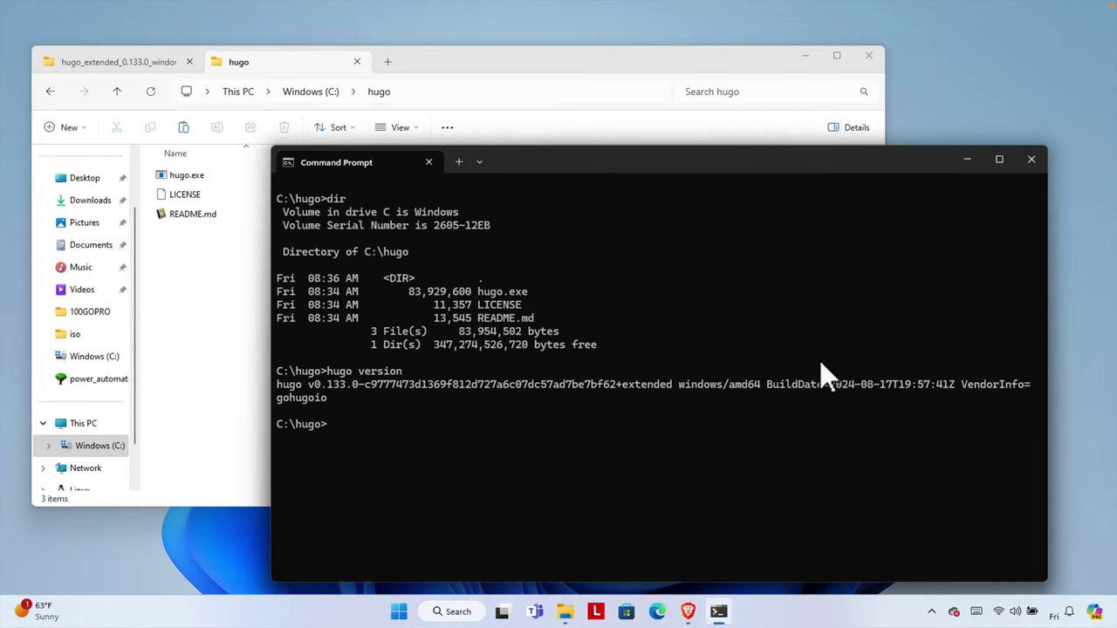
- Go back up to C:\ and rerun hugo version, which fails as not recognized
text(cd ..)
key(Return)
key(Up)
key(Up)
key(Return)
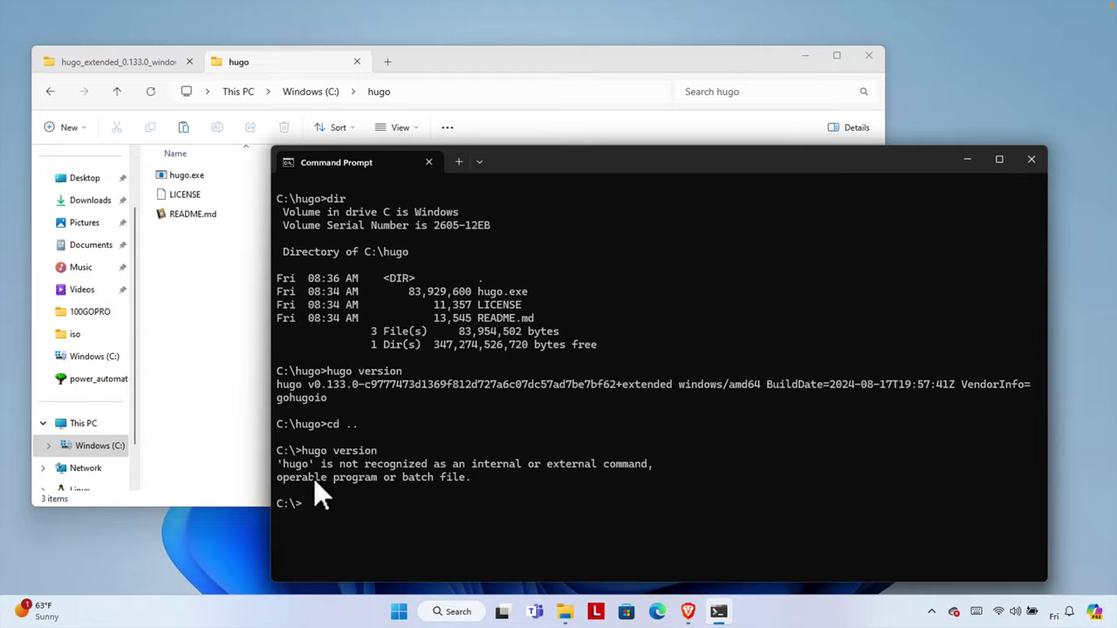
- Search 'envi' and open Edit environment variables for your account
click(397, 614)
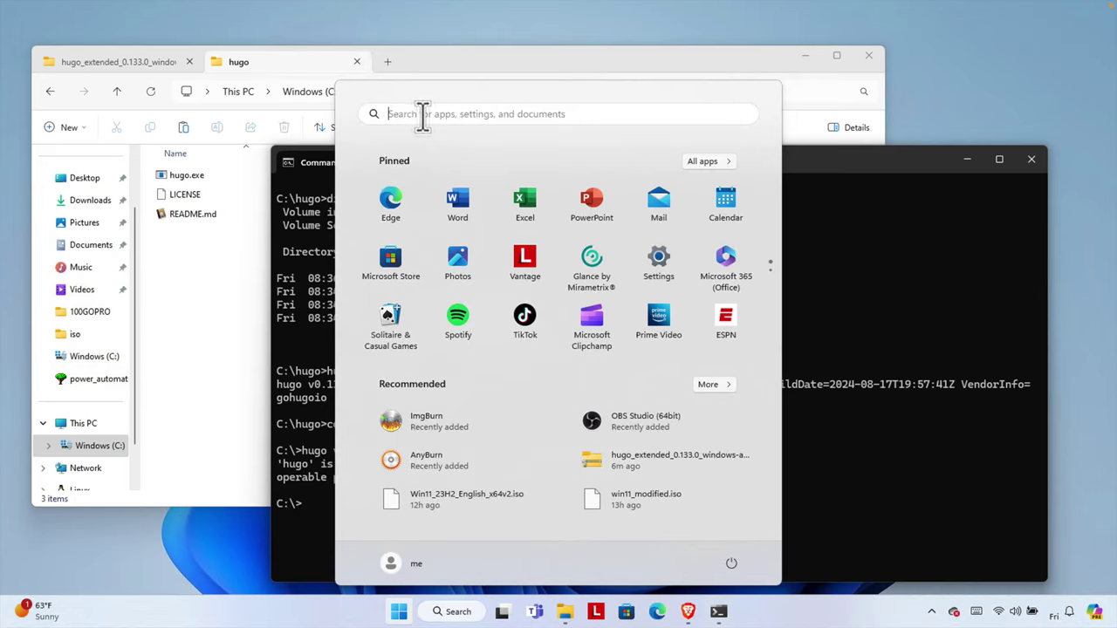
click(423, 116)
text(en)
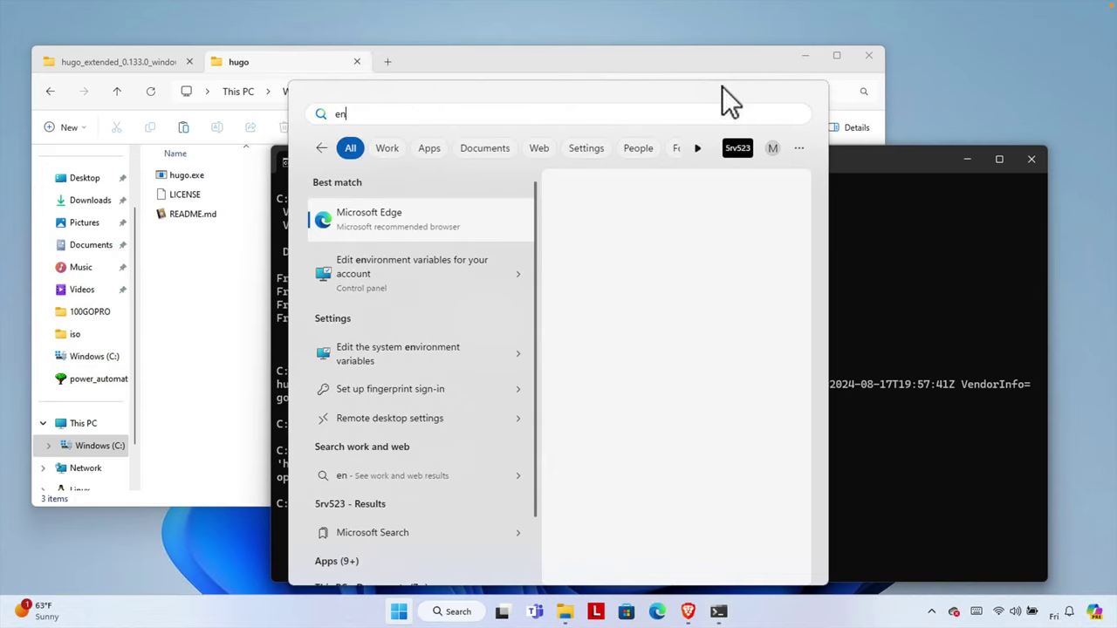
text(vi)
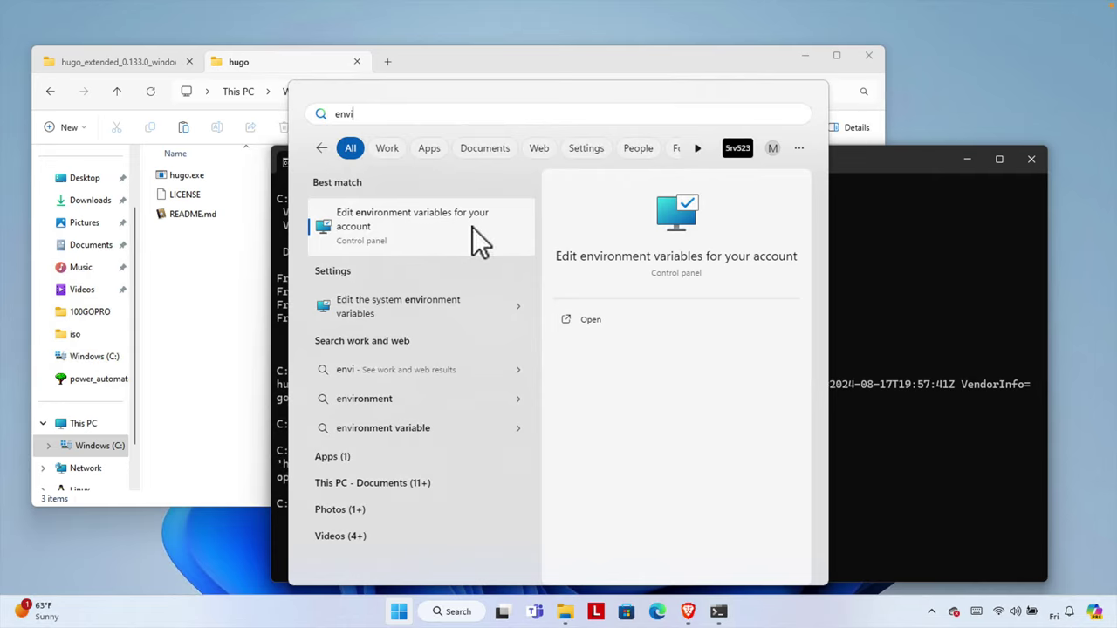
click(374, 226)
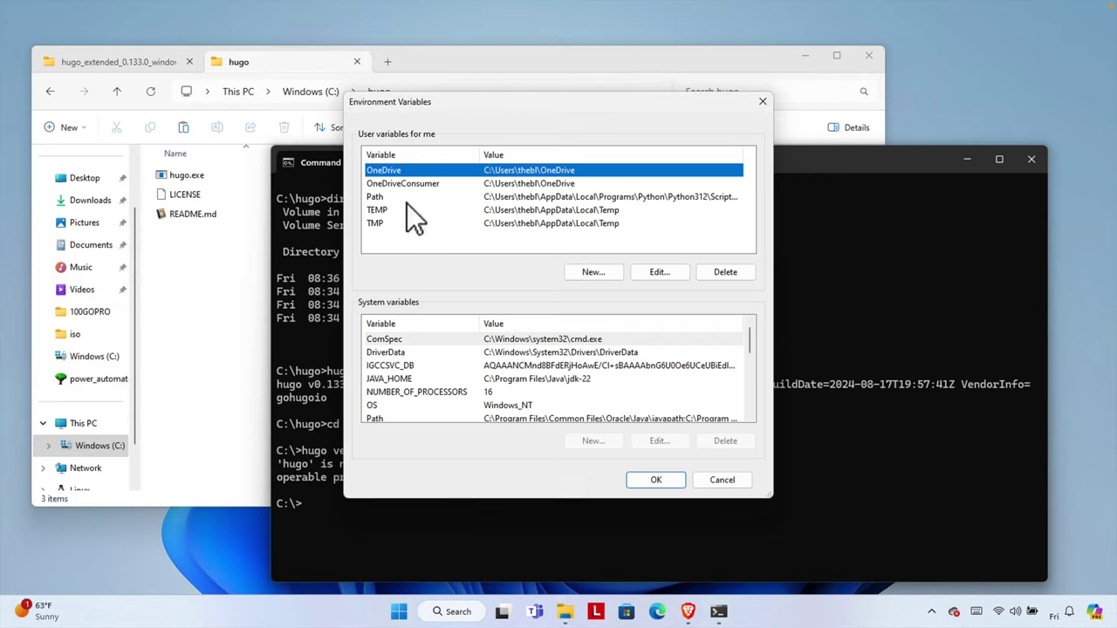
- Add C:\hugo as a new entry in the user Path variable and save
click(506, 197)
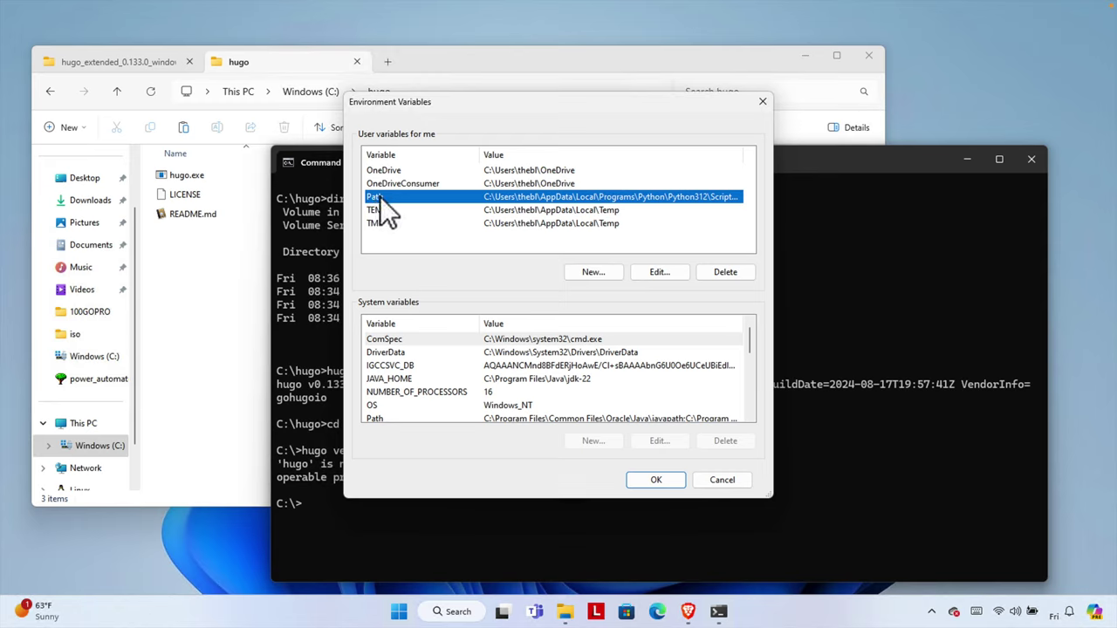
click(658, 273)
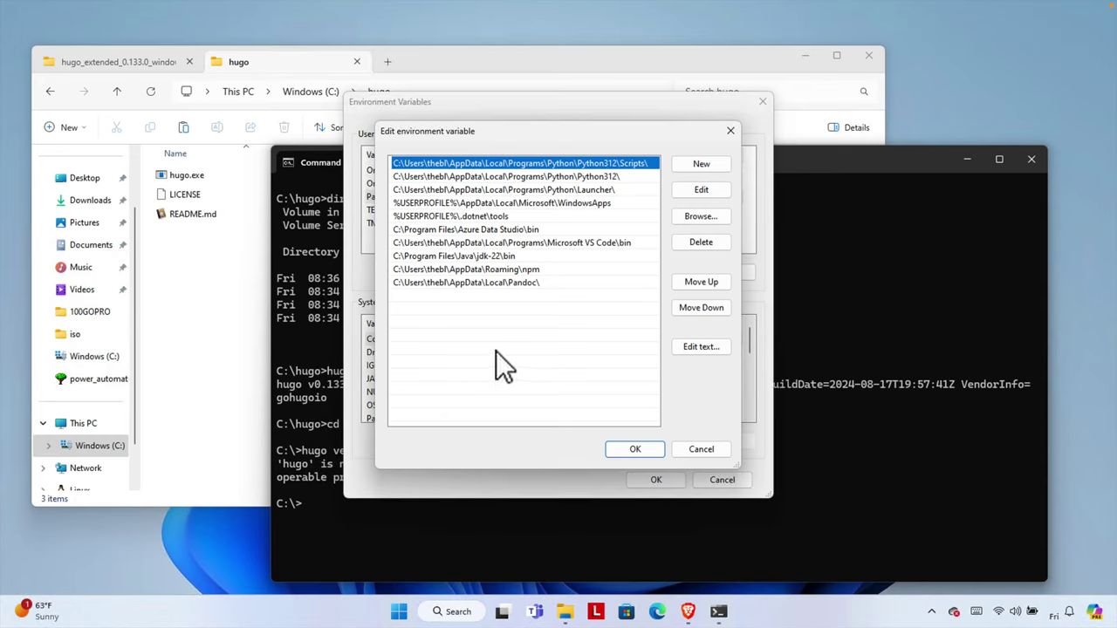
click(411, 298)
double_click(416, 297)
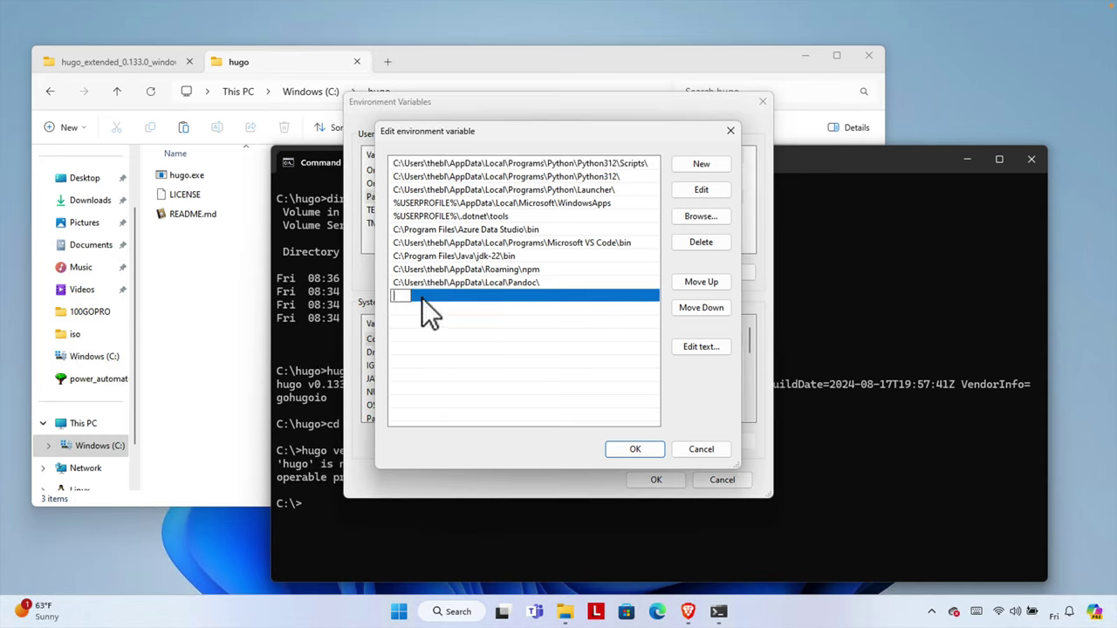
click(725, 163)
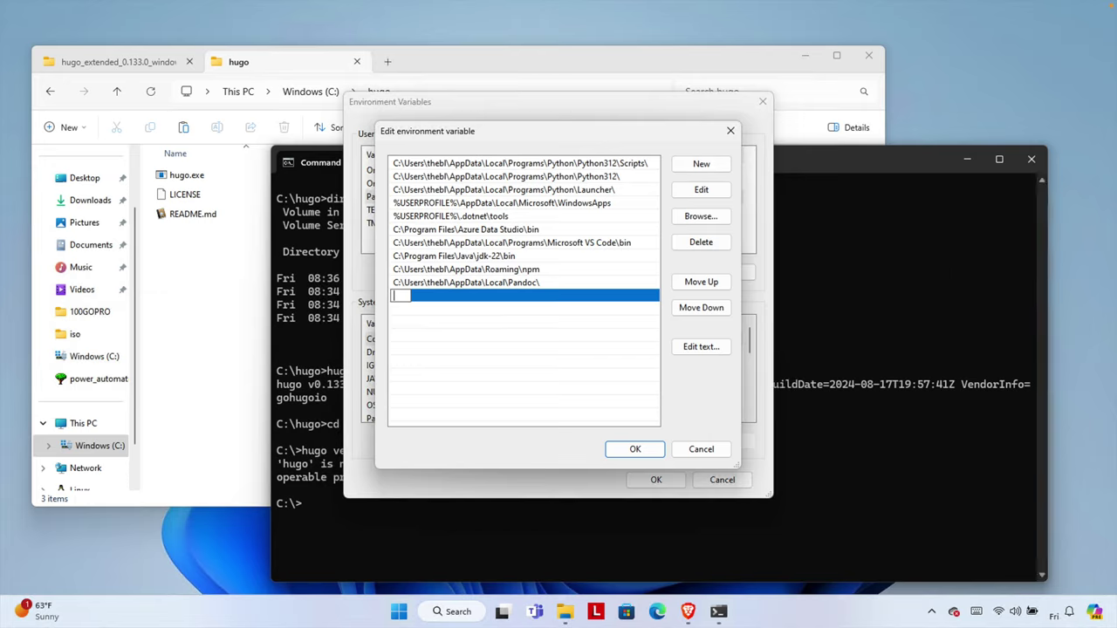
text(C:\)
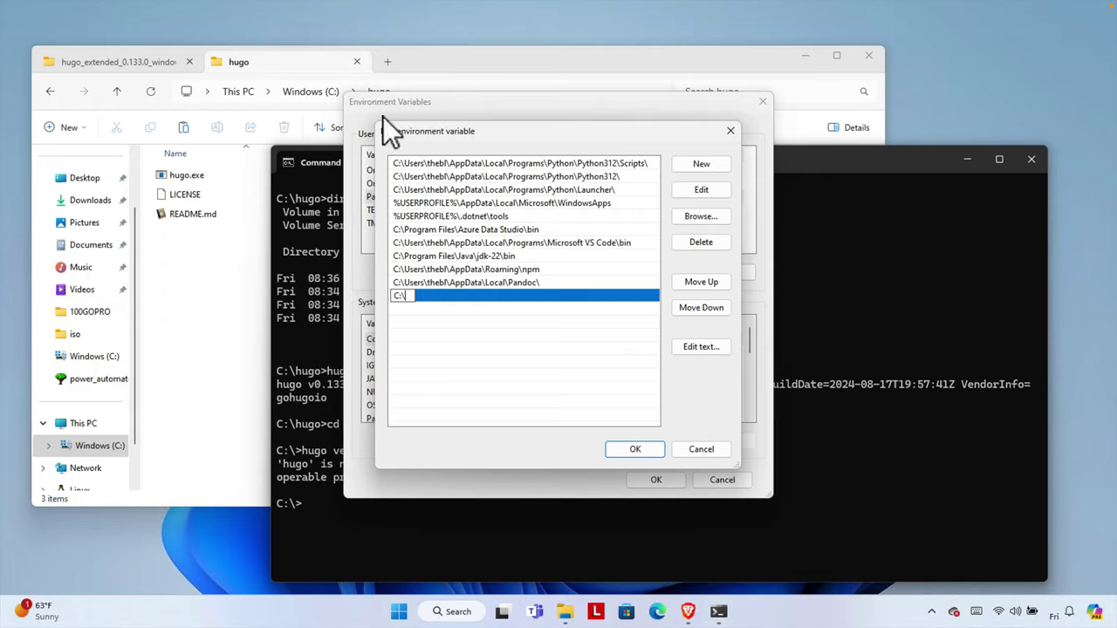
text(hugo)
click(636, 450)
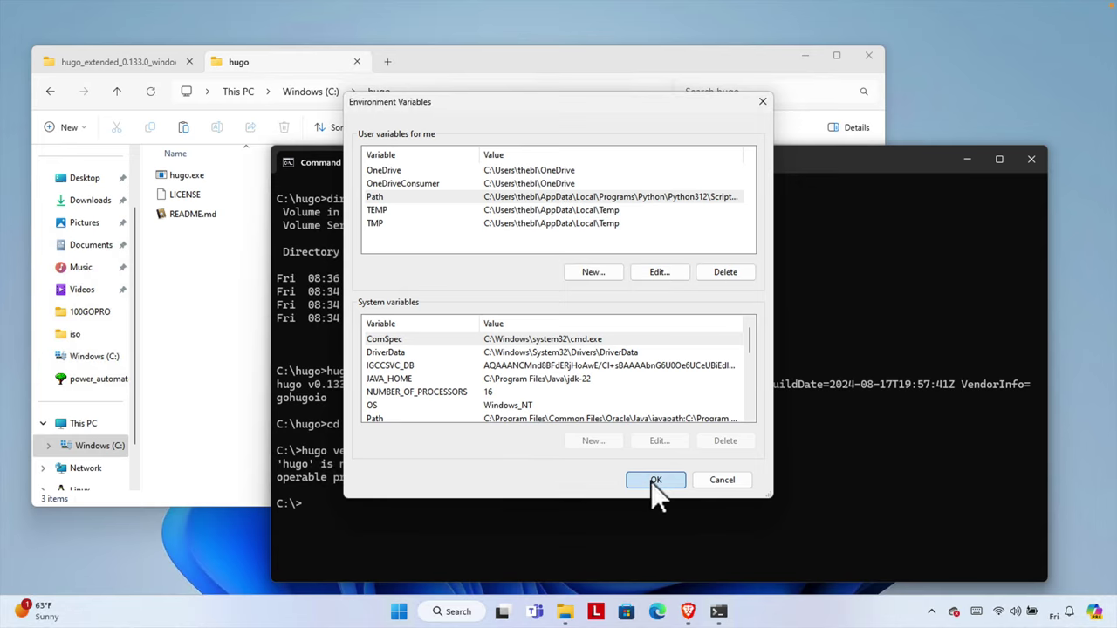
click(655, 480)
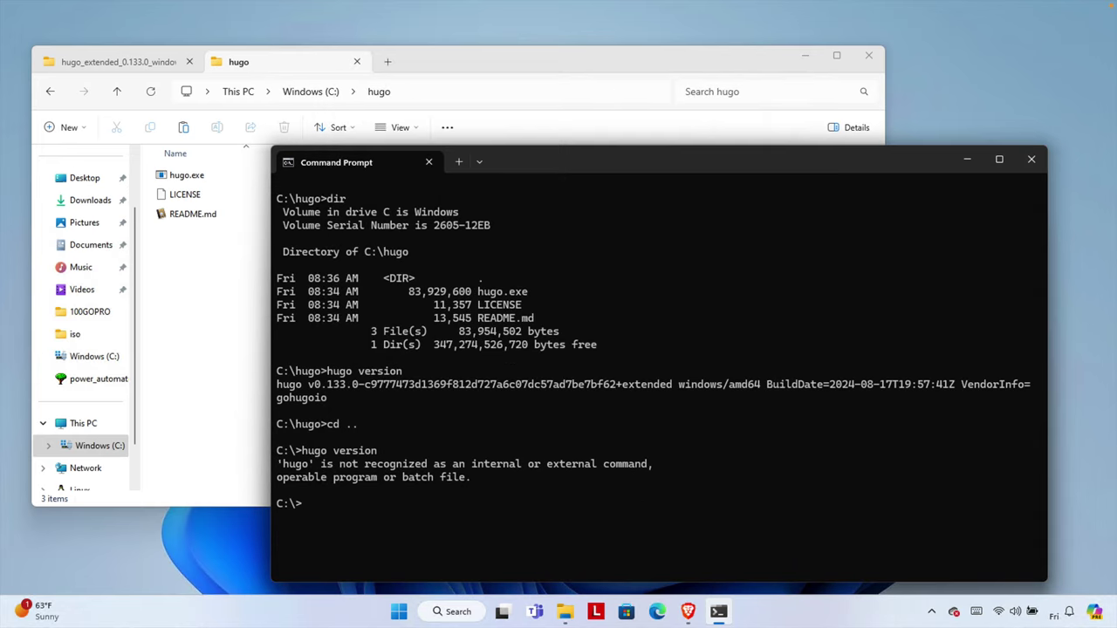
- Rerun hugo version in the old window, see it still unrecognized, then close that window
key(Up)
key(Return)
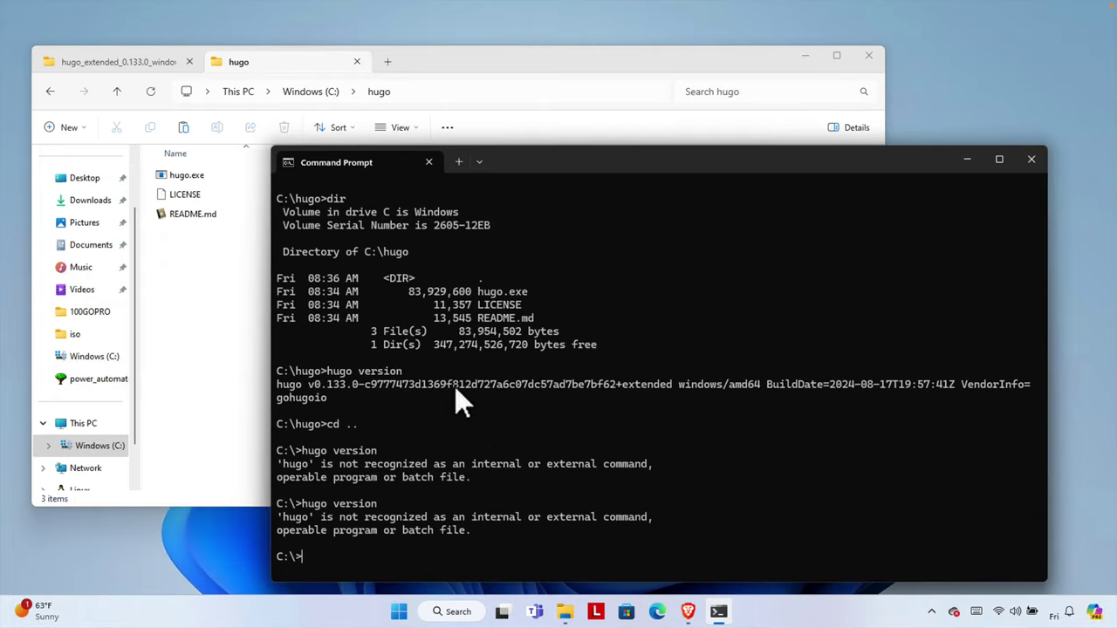
click(1031, 160)
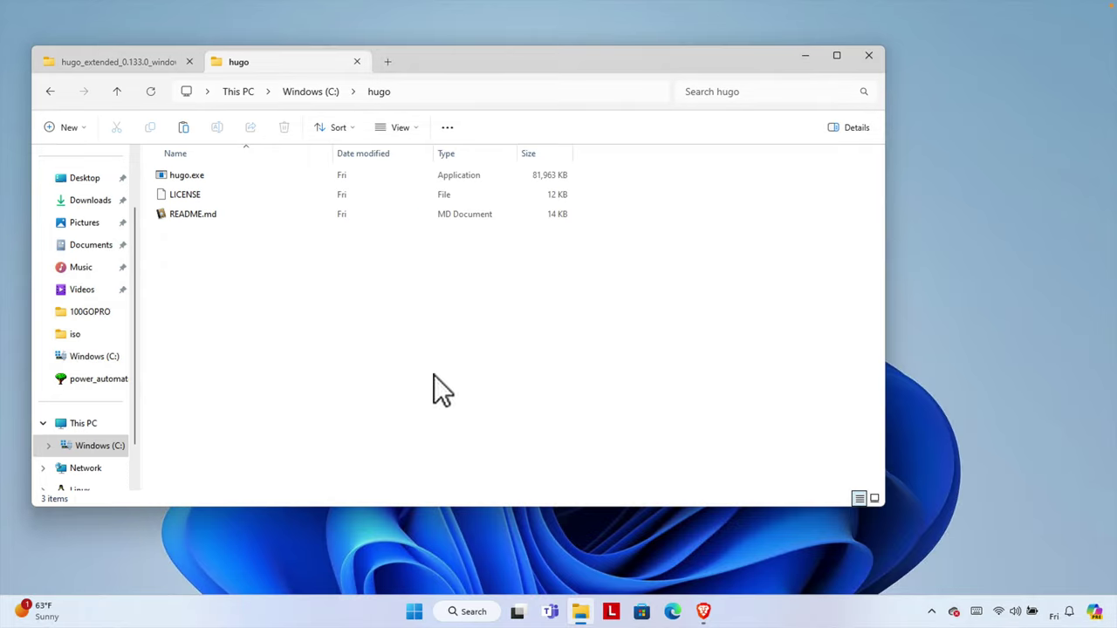
- Launch a new Command Prompt from search and run hugo version, reporting v0.133.0 extended
click(414, 613)
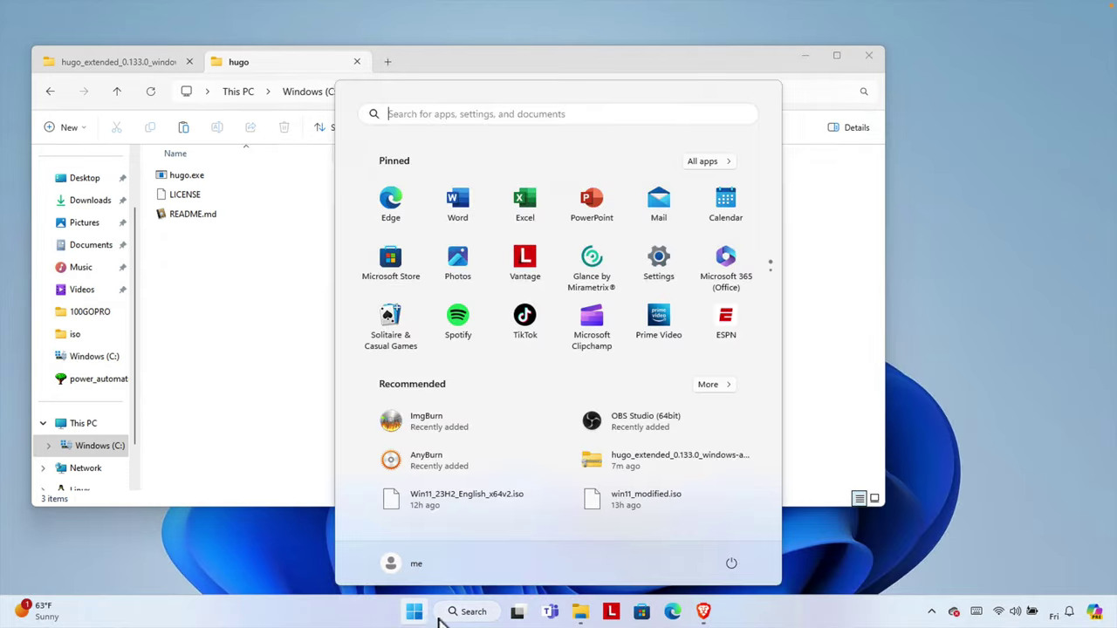
click(428, 115)
text(comm)
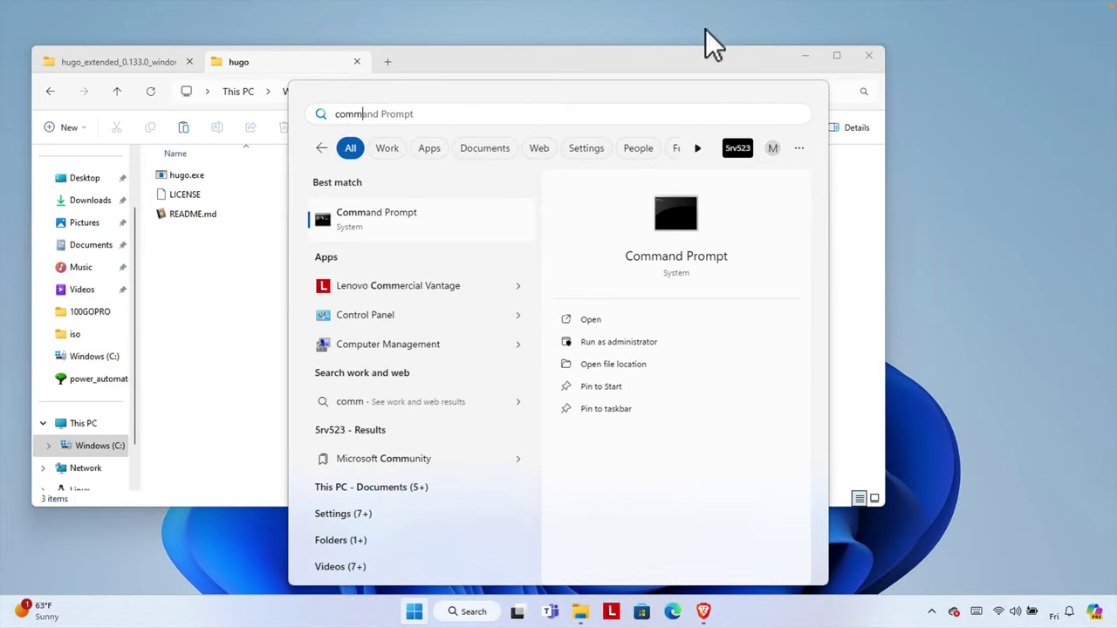
click(415, 219)
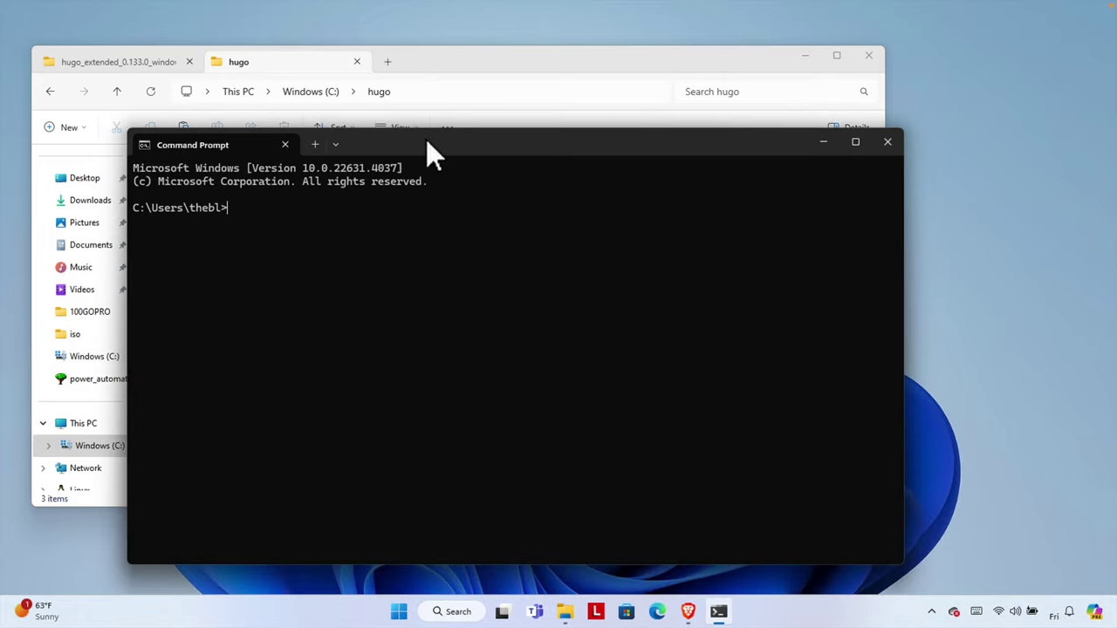
drag(426, 139, 541, 134)
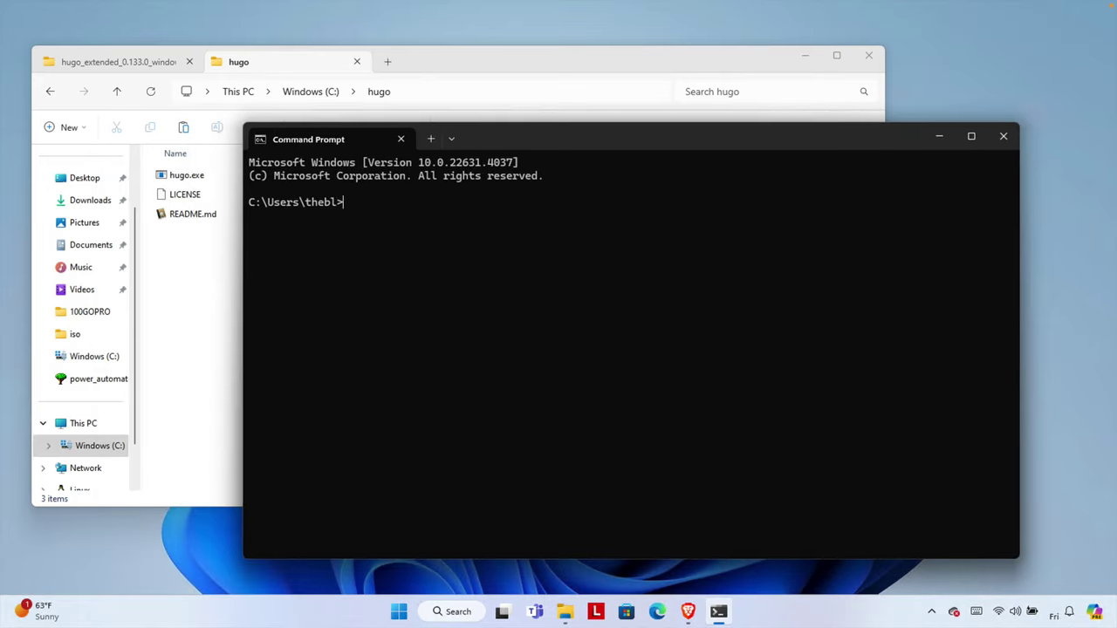
text(hugo version)
key(Return)
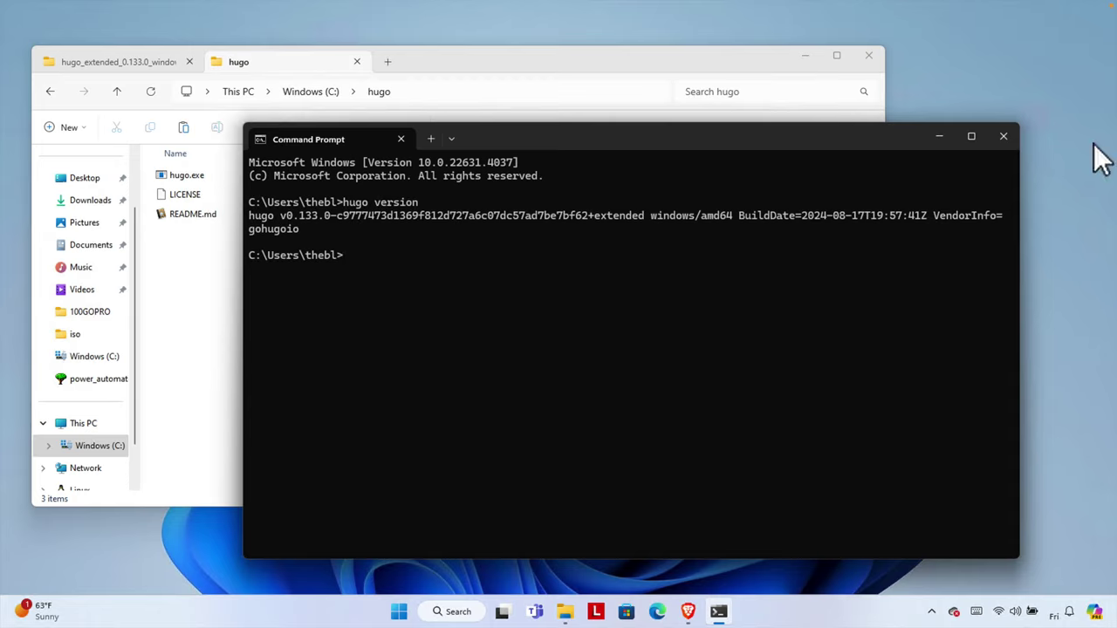